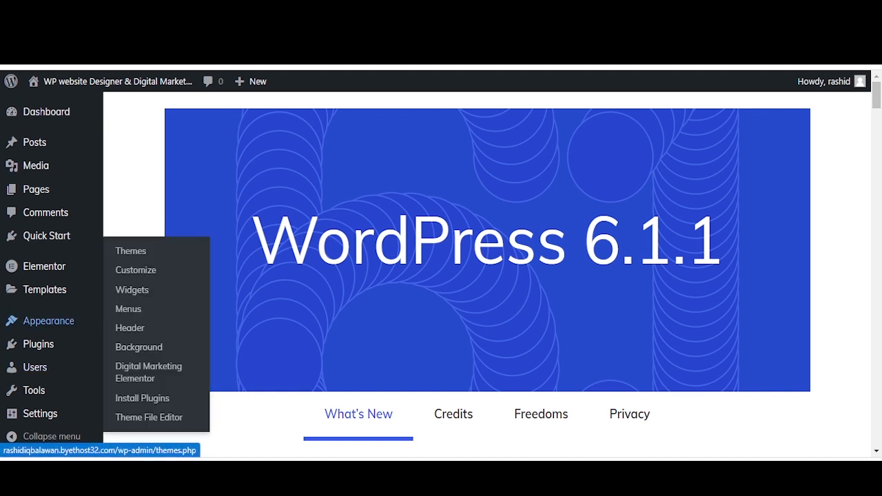
# Step: Open the Customizer for the website from the WordPress admin
pyautogui.moveTo(49, 321)
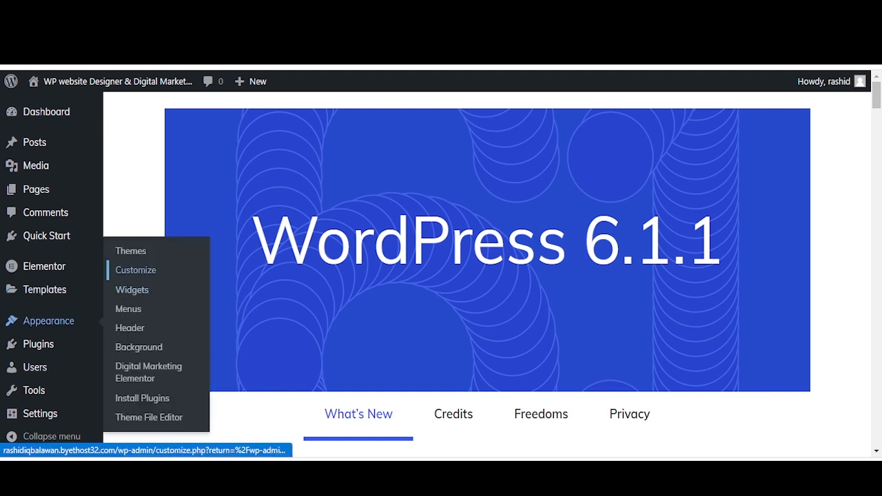
pyautogui.click(136, 270)
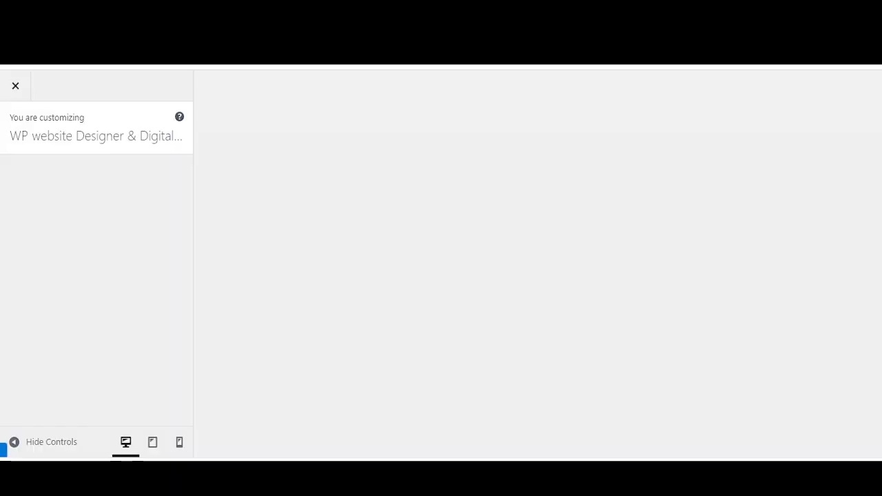
pyautogui.scroll(-2, 91, 290)
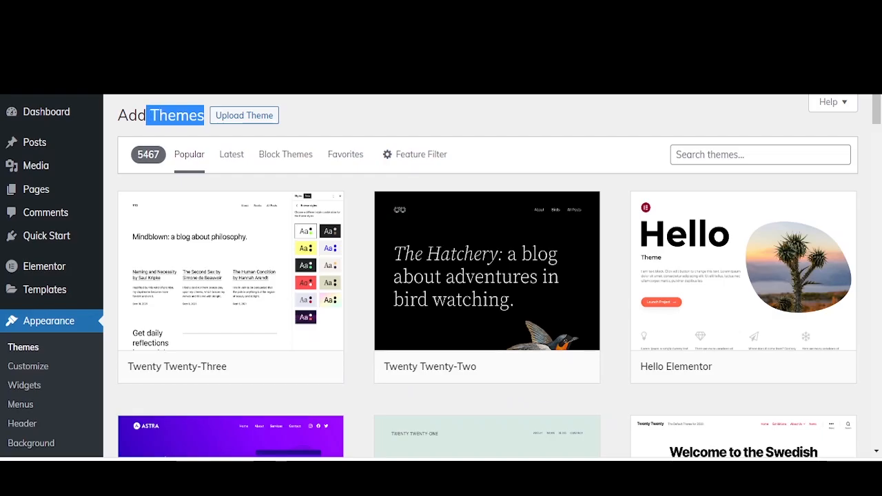
# Step: Enter "you can se" in the theme search on the Add Themes page
pyautogui.moveTo(204, 116); pyautogui.dragTo(118, 116)
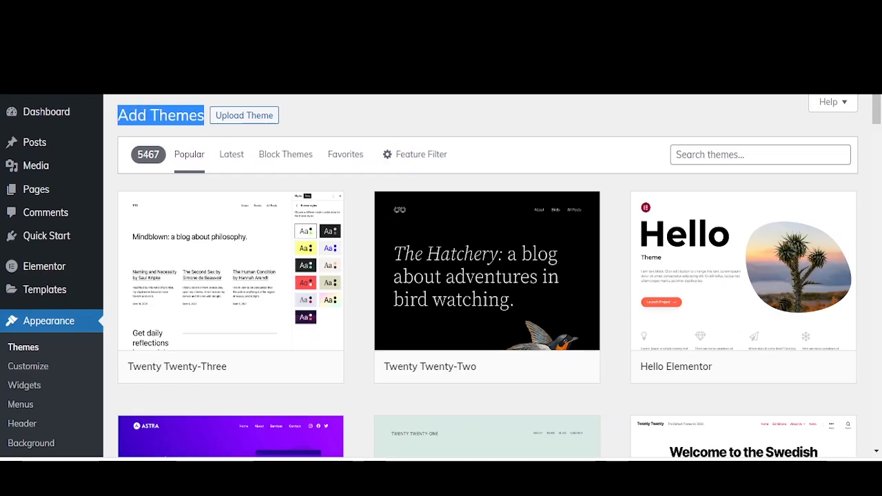
pyautogui.click(761, 154)
pyautogui.write('you c')
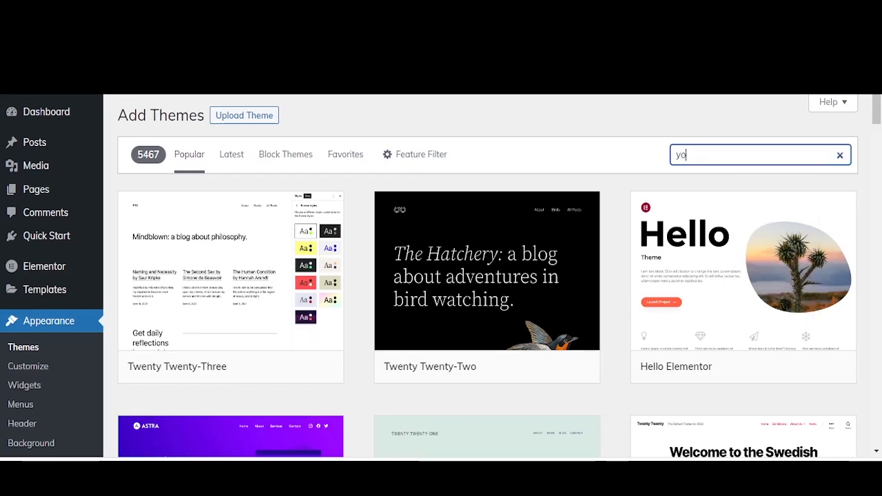
pyautogui.write('an se')
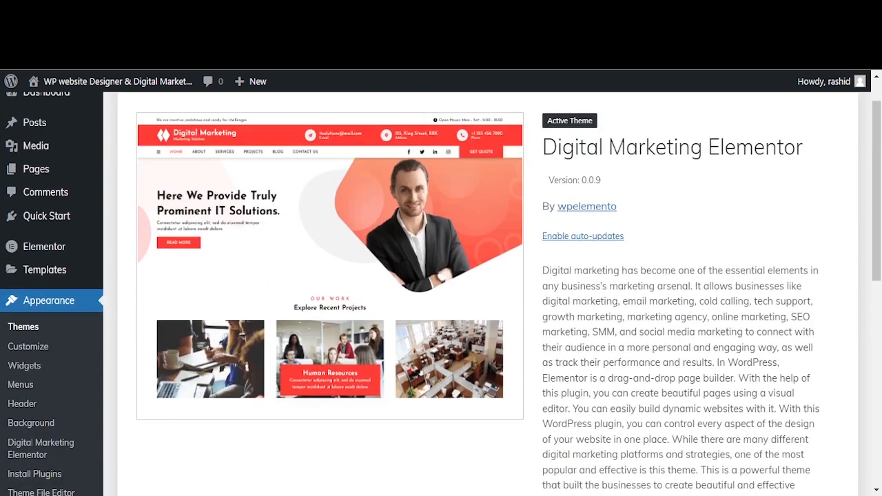
# Step: Review the active Digital Marketing Elementor theme's details and browse the popular themes available to install
pyautogui.scroll(1, 441, 290)
pyautogui.moveTo(804, 193); pyautogui.dragTo(543, 193)
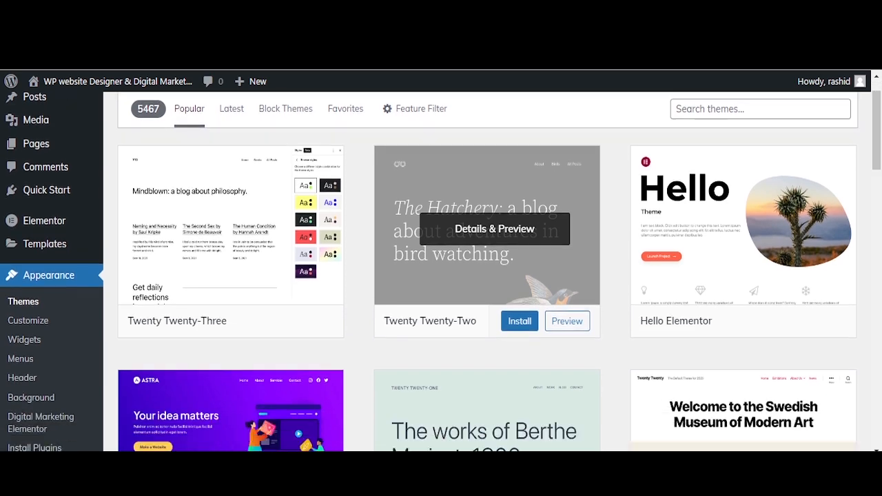
pyautogui.scroll(-4, 495, 274)
pyautogui.scroll(-3, 494, 276)
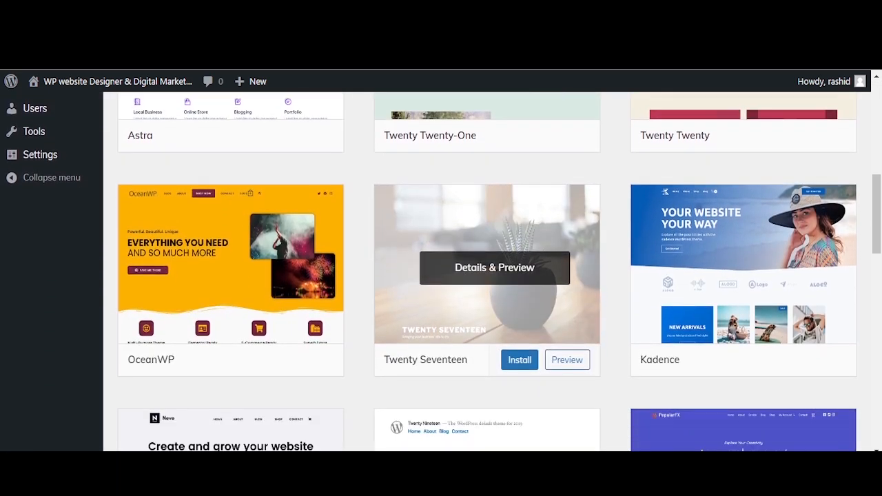
pyautogui.scroll(-4, 494, 269)
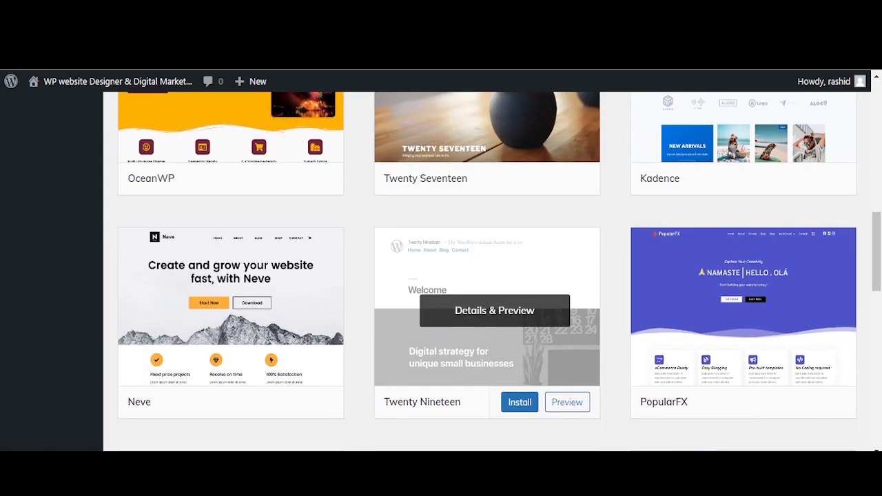
pyautogui.scroll(-2, 494, 276)
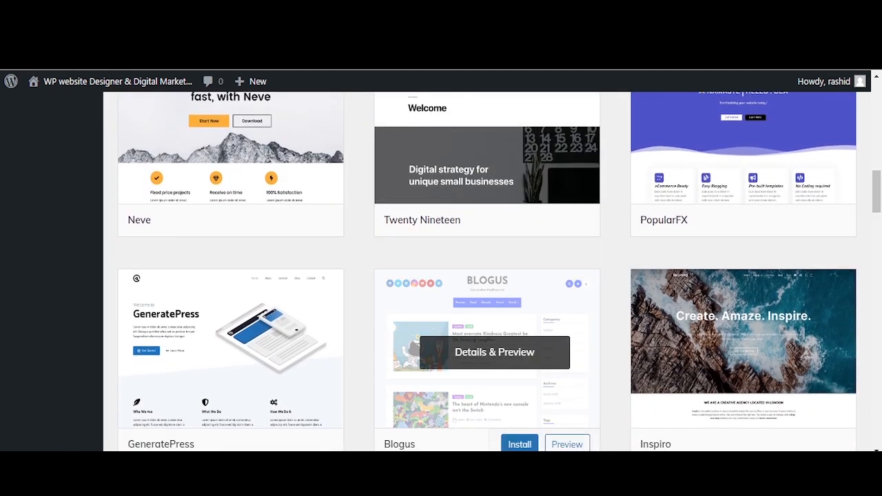
pyautogui.scroll(-2, 494, 307)
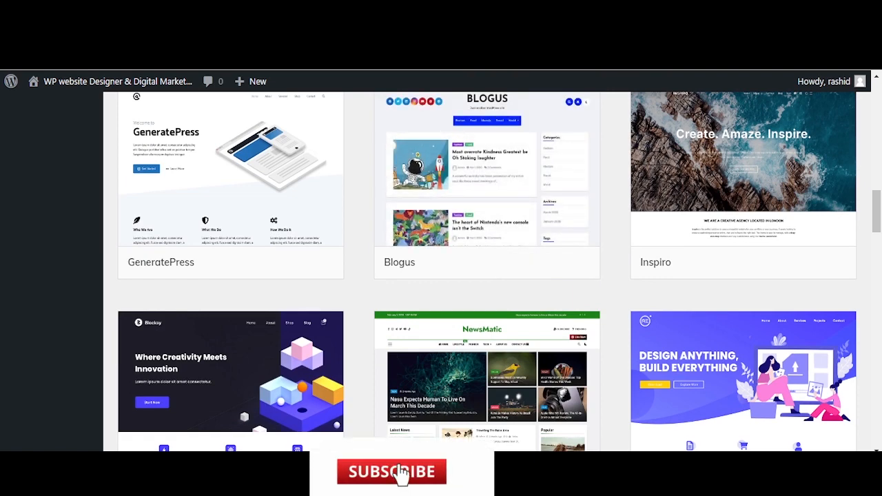
pyautogui.scroll(-2, 494, 307)
pyautogui.scroll(-2, 494, 307)
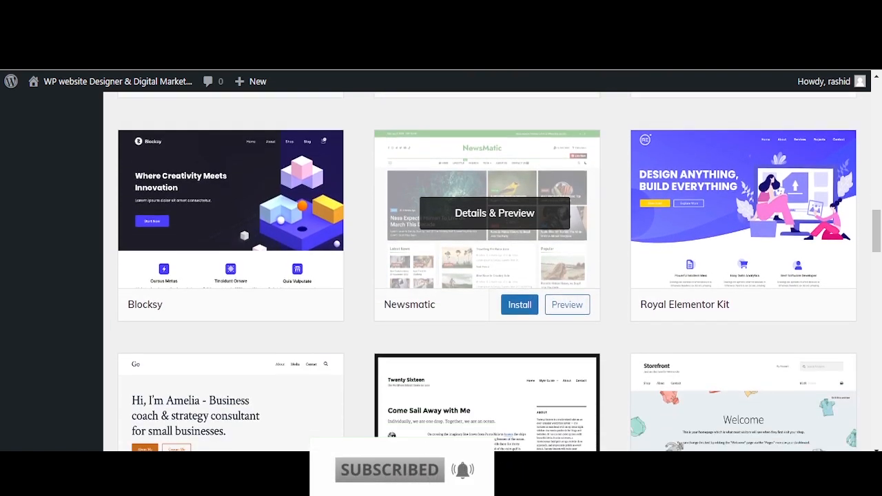
pyautogui.scroll(-1, 495, 307)
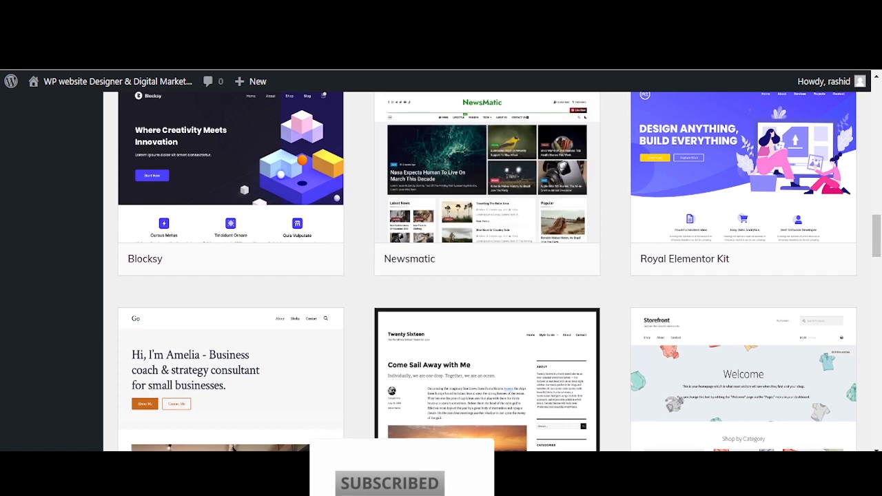
pyautogui.scroll(-4, 495, 307)
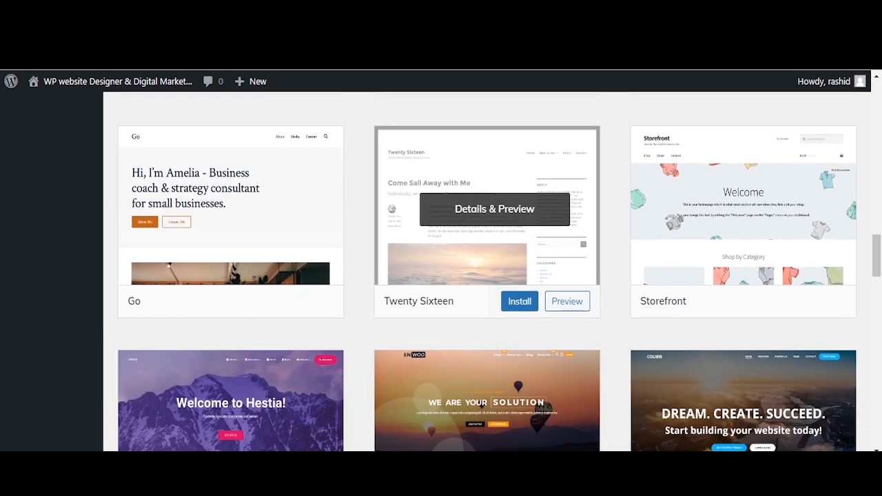
pyautogui.scroll(-1, 494, 306)
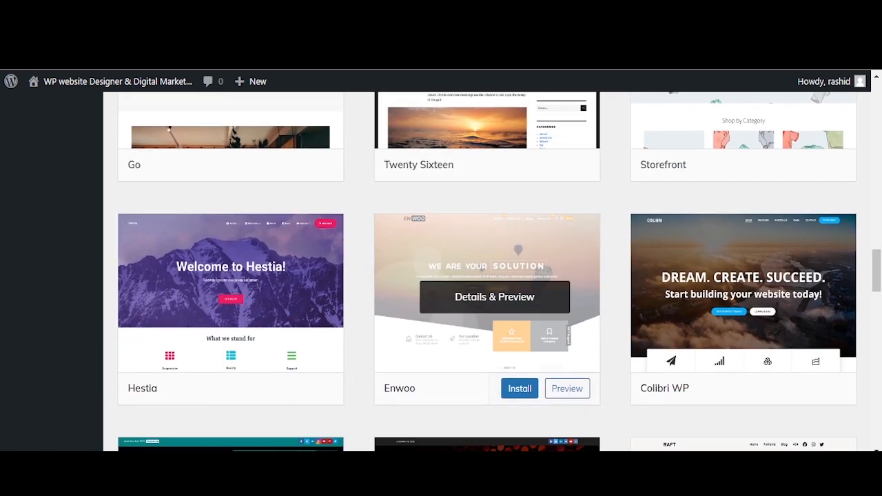
pyautogui.scroll(-2, 494, 307)
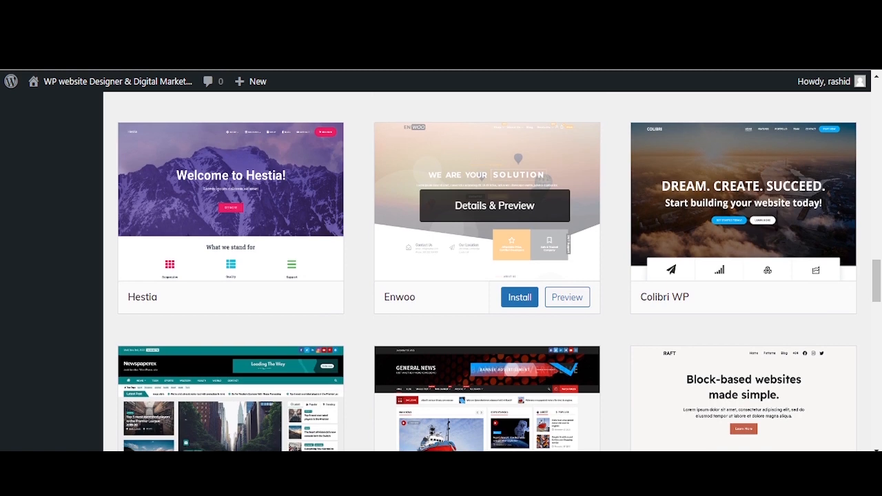
pyautogui.scroll(-2, 494, 306)
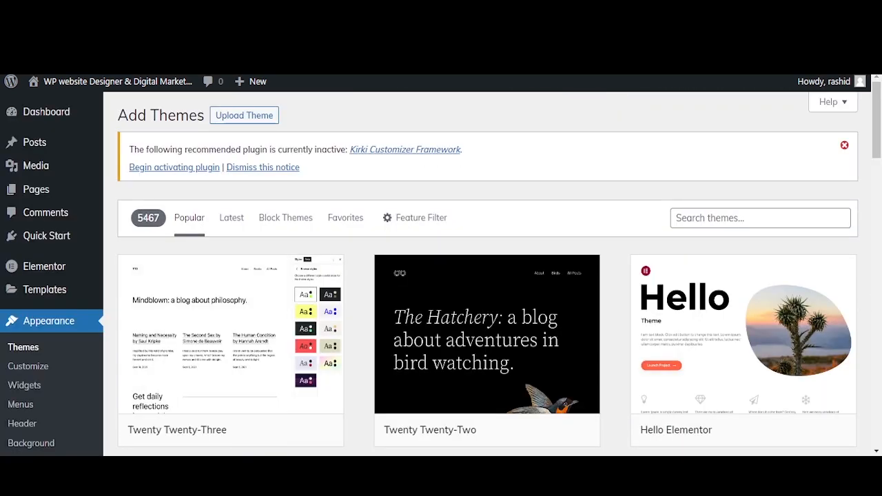
# Step: Dismiss the recommended plugin notice and open the site Customizer to look through its list of sections
pyautogui.click(844, 145)
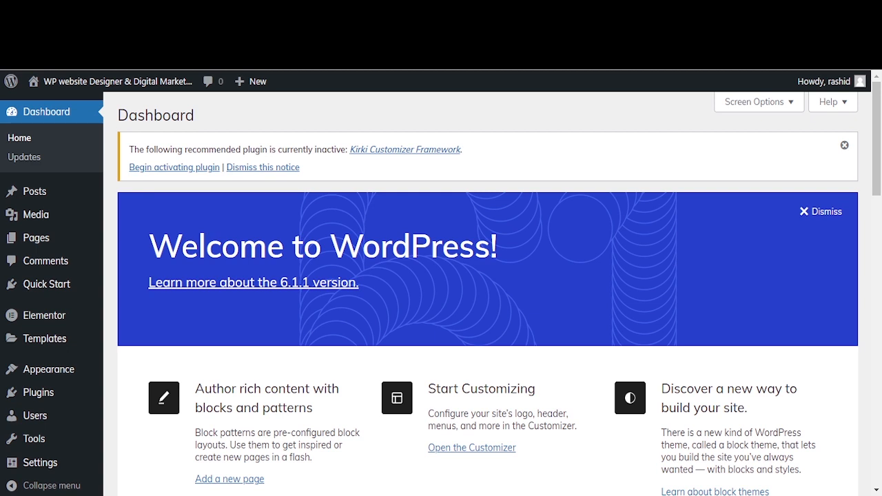
pyautogui.moveTo(49, 370)
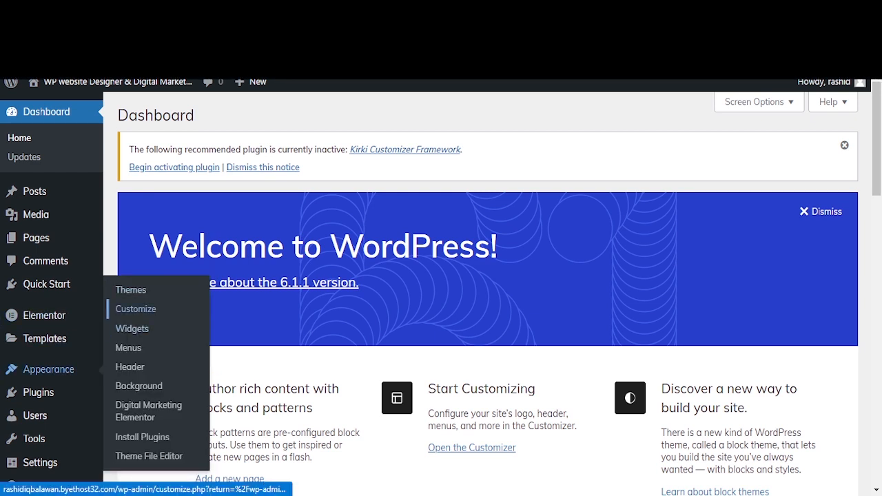
pyautogui.click(136, 309)
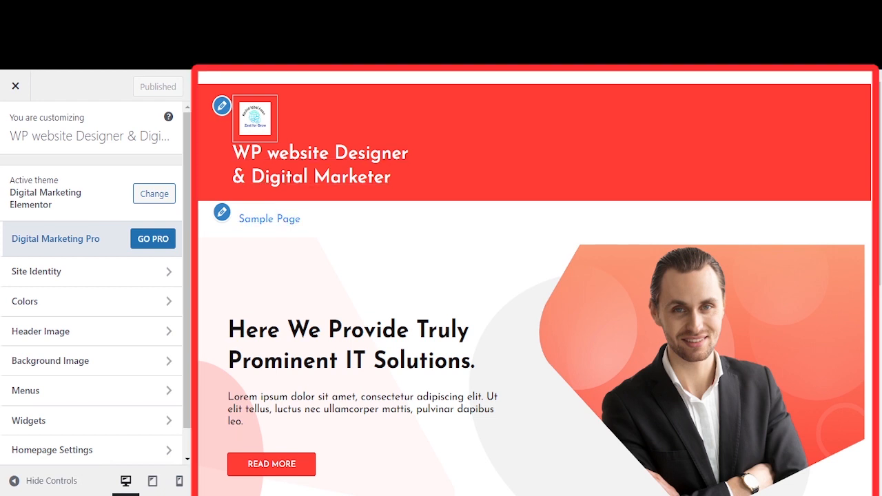
pyautogui.scroll(-1, 90, 317)
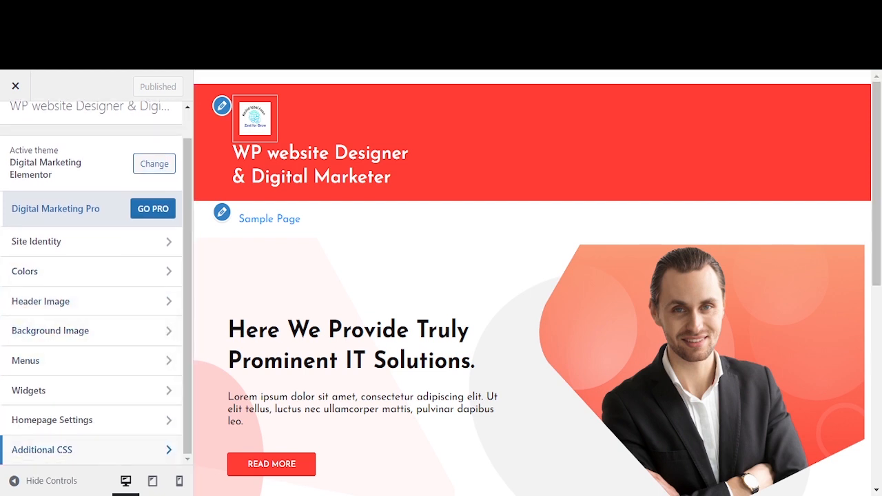
pyautogui.scroll(1, 90, 390)
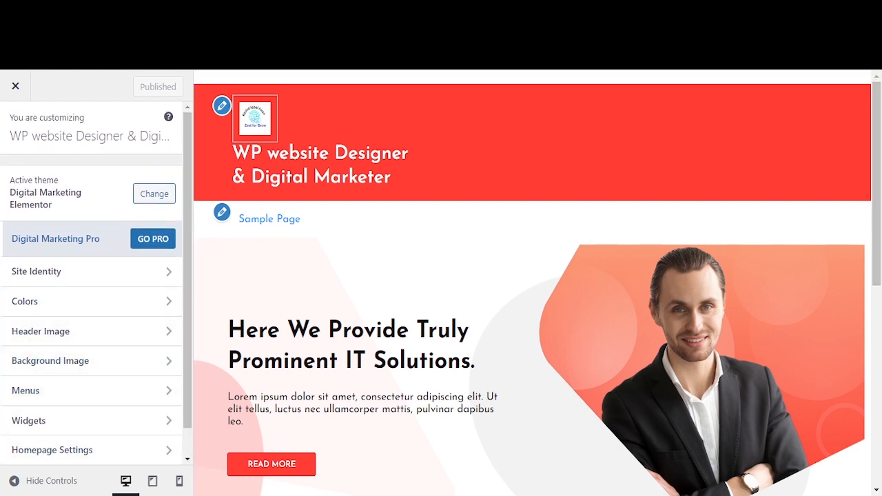
# Step: Open the Site Identity settings in the Customizer
pyautogui.click(221, 105)
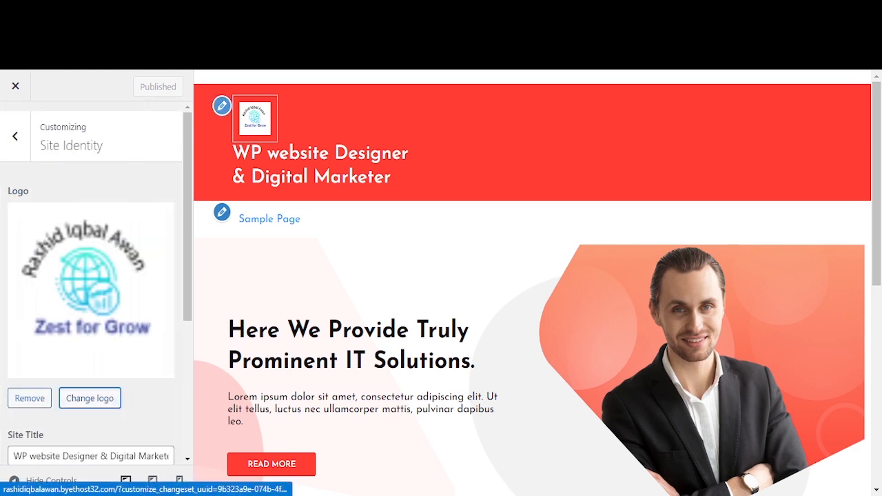
pyautogui.click(28, 136)
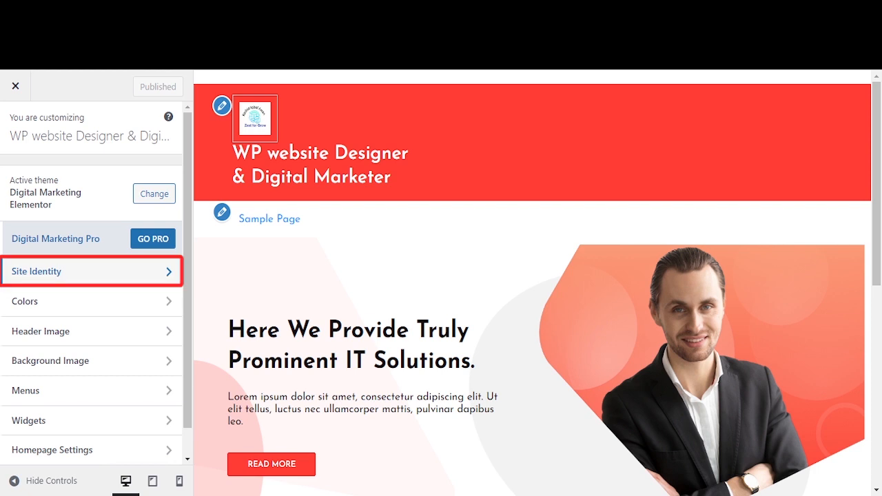
pyautogui.click(92, 272)
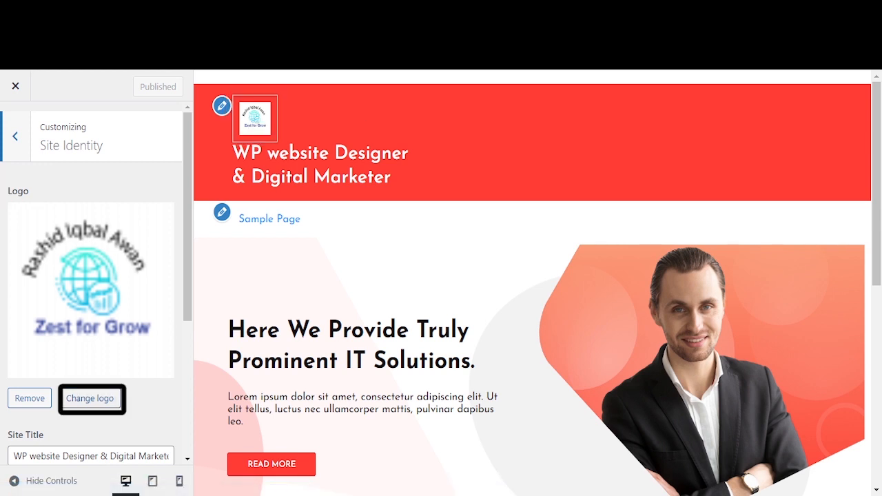
# Step: Look at the options for changing the logo, including the media library and file upload, without choosing an image
pyautogui.click(91, 398)
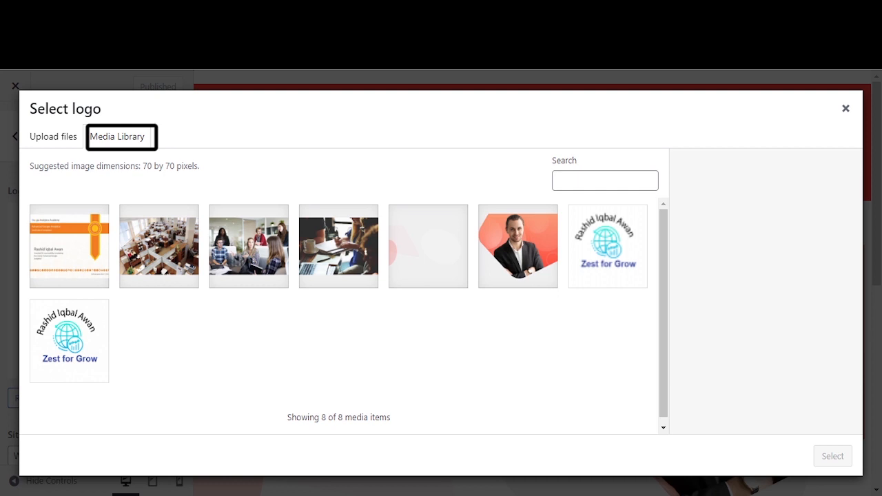
pyautogui.click(53, 137)
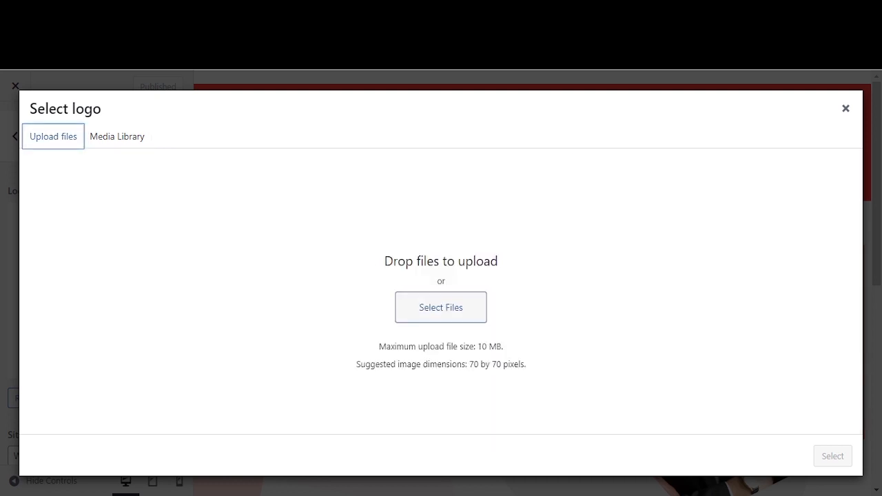
pyautogui.click(447, 308)
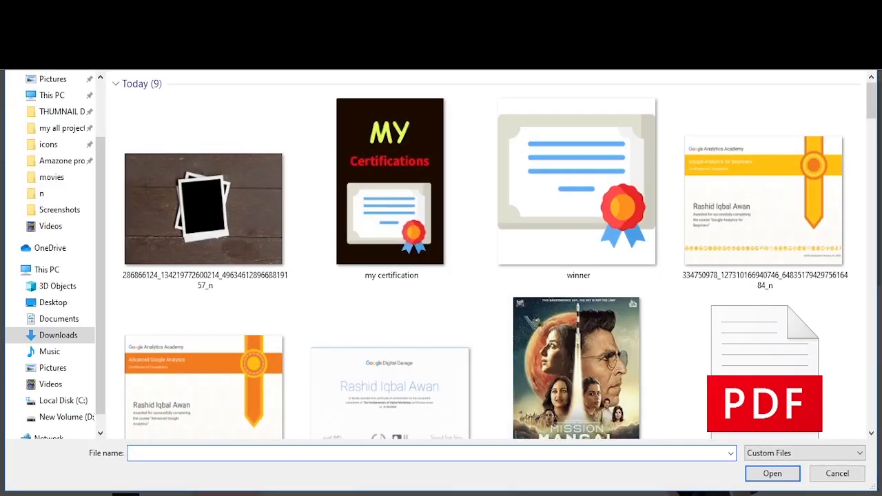
pyautogui.press('Escape')
pyautogui.click(846, 108)
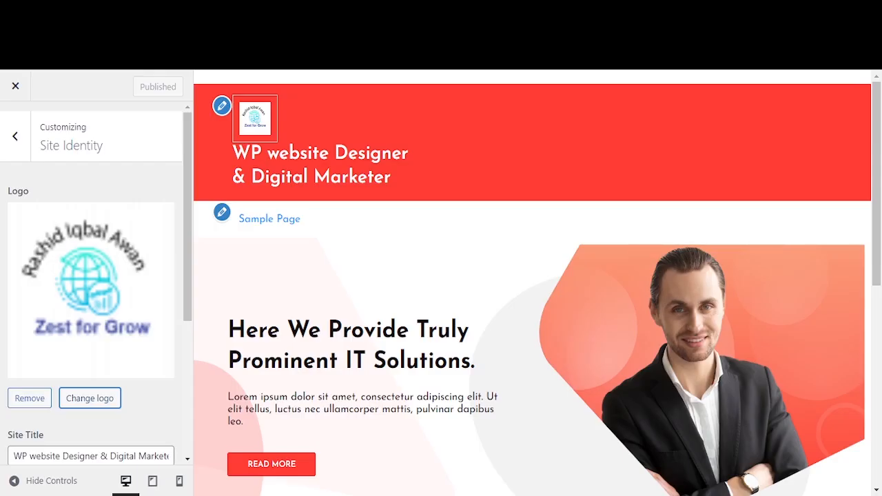
# Step: Examine the Site Title setting and where the title appears in the page header preview
pyautogui.scroll(-2, 91, 283)
pyautogui.scroll(-2, 532, 283)
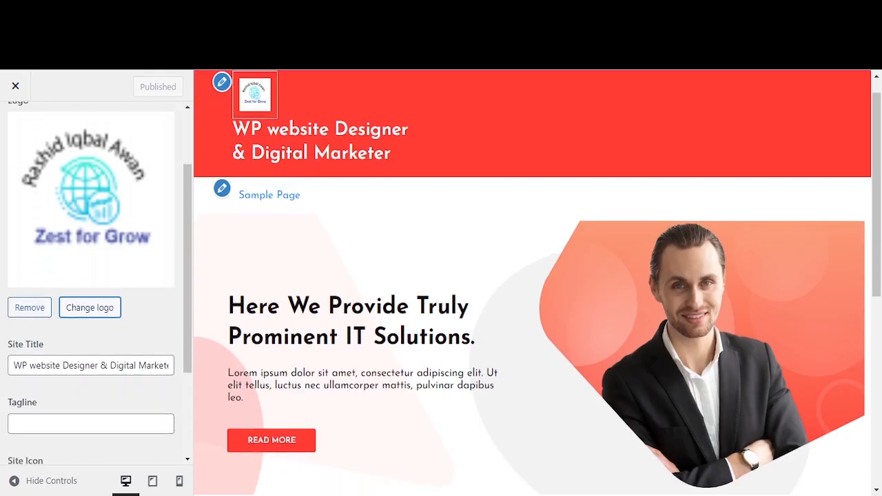
pyautogui.scroll(-1, 91, 282)
pyautogui.moveTo(11, 320); pyautogui.dragTo(172, 319)
pyautogui.scroll(3, 91, 282)
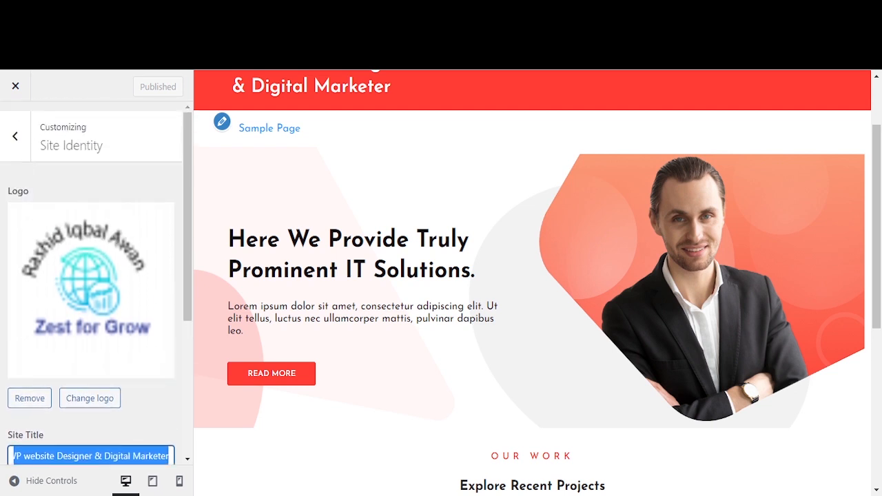
pyautogui.scroll(2, 532, 282)
pyautogui.scroll(-2, 532, 283)
pyautogui.scroll(-1, 91, 282)
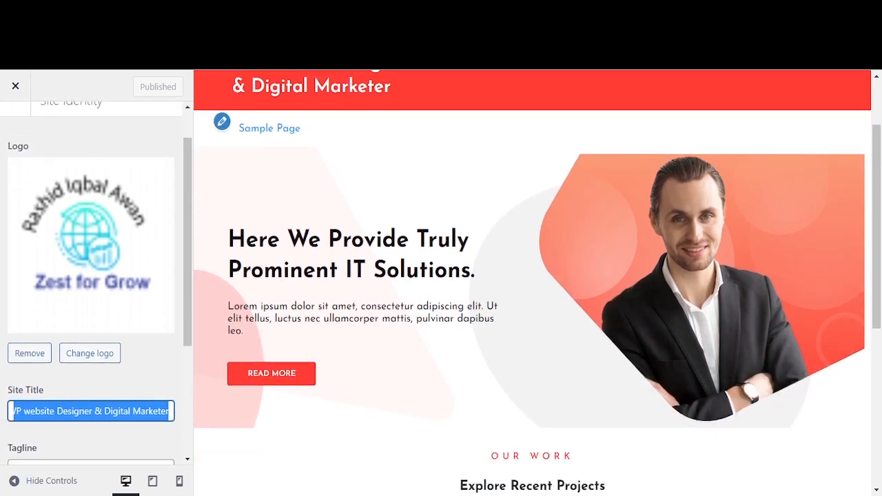
pyautogui.scroll(2, 532, 282)
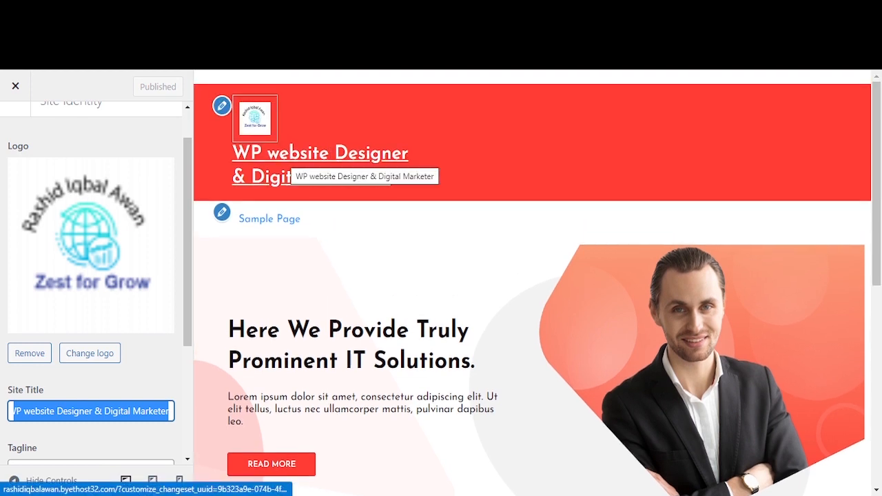
# Step: Set the site tagline to "MOBILES THAT INSPIRE YOU" and check it in the page header preview
pyautogui.scroll(-3, 91, 283)
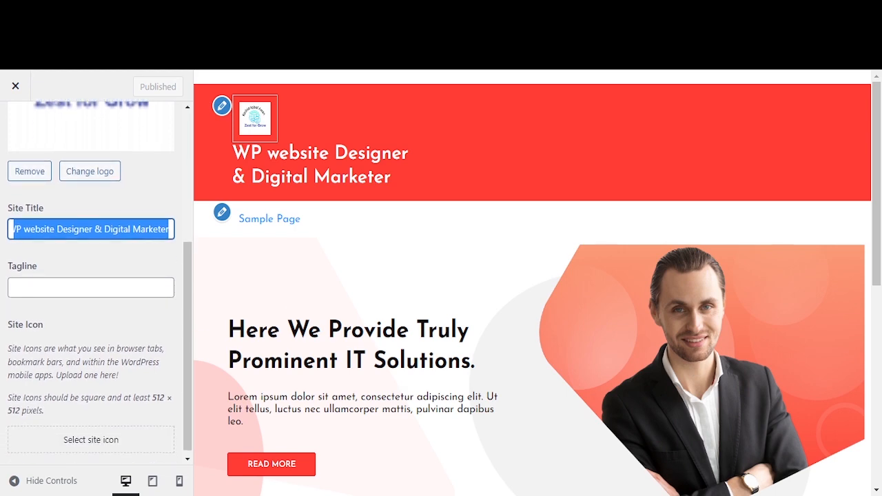
pyautogui.click(91, 287)
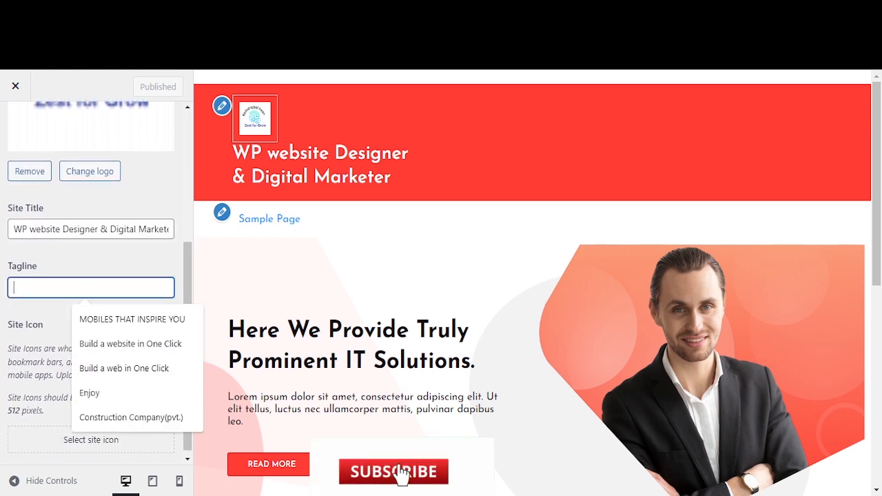
pyautogui.press('Down')
pyautogui.press('Return')
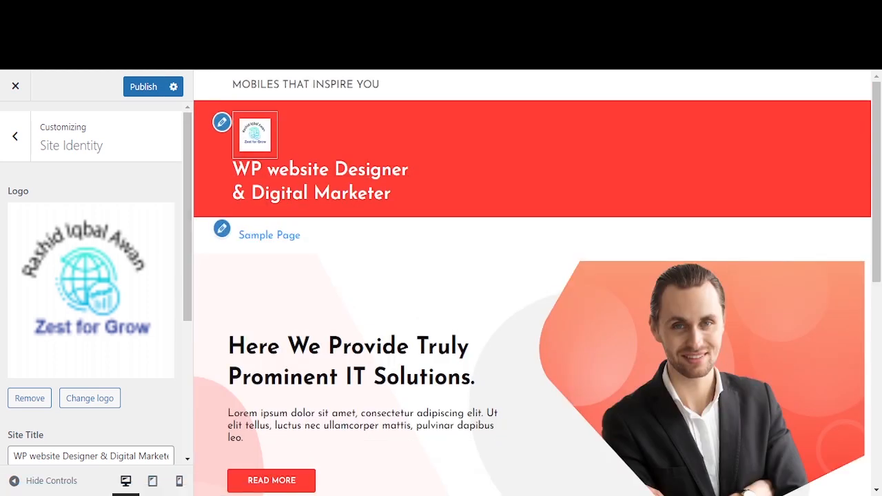
pyautogui.scroll(-1, 96, 283)
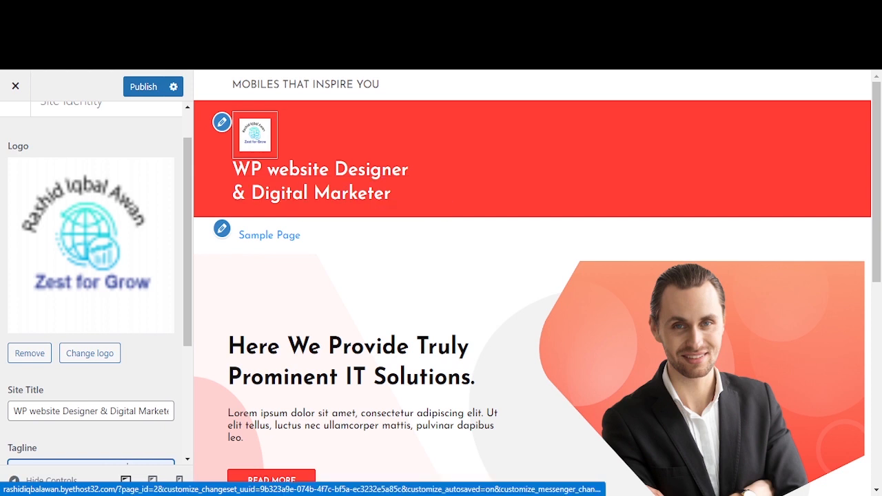
pyautogui.scroll(-3, 96, 290)
pyautogui.scroll(1, 96, 289)
pyautogui.scroll(2, 96, 289)
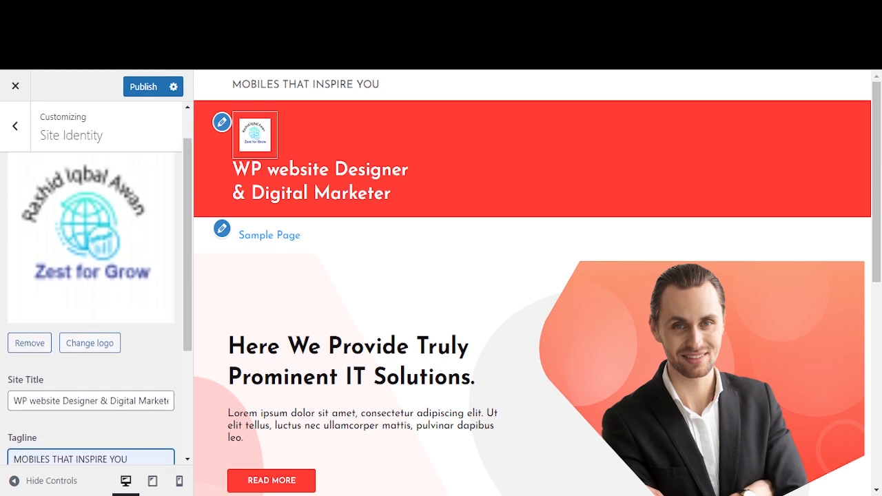
# Step: Set the site icon to cropped-zest-for-grwo-my-loogo-2.png from the media library, without cropping it
pyautogui.scroll(-3, 96, 290)
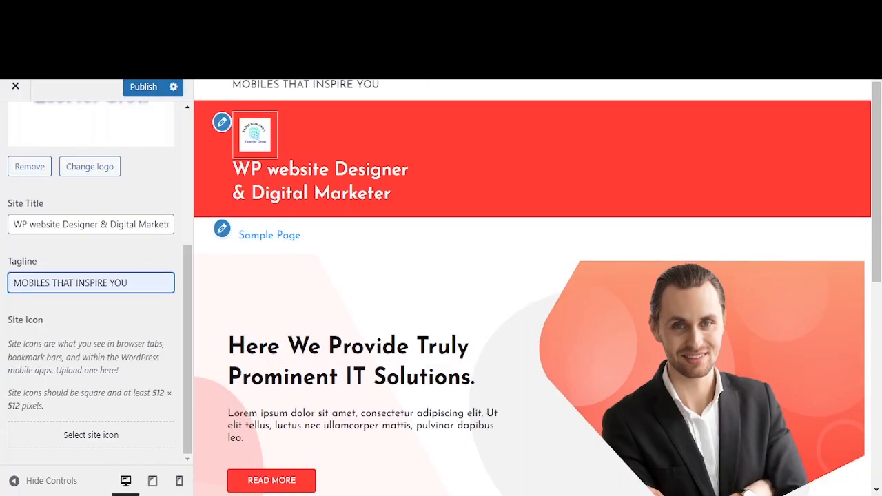
pyautogui.click(91, 435)
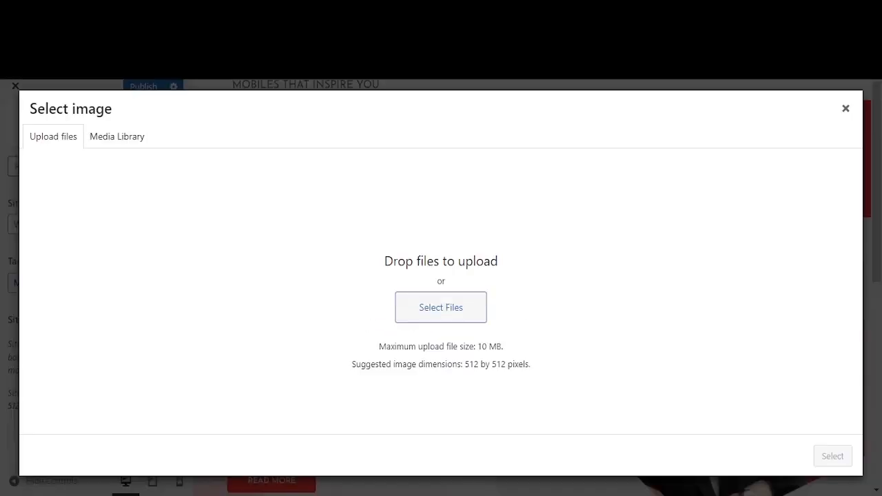
pyautogui.click(118, 136)
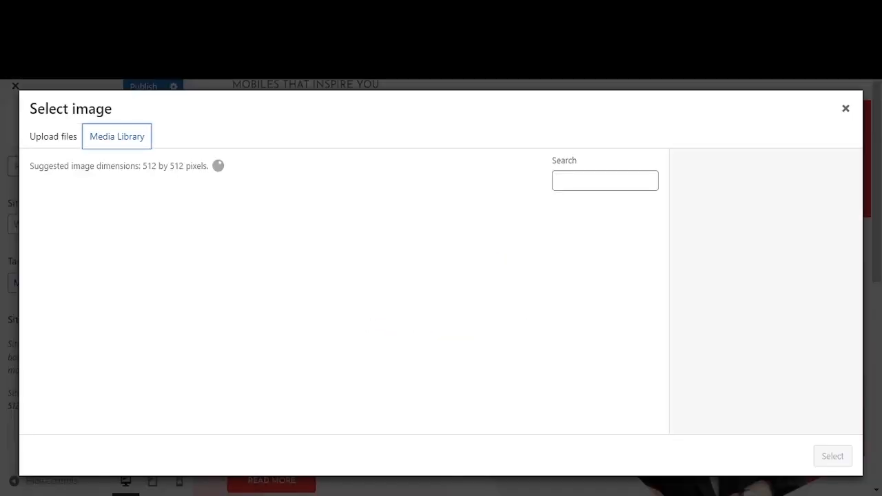
pyautogui.click(608, 247)
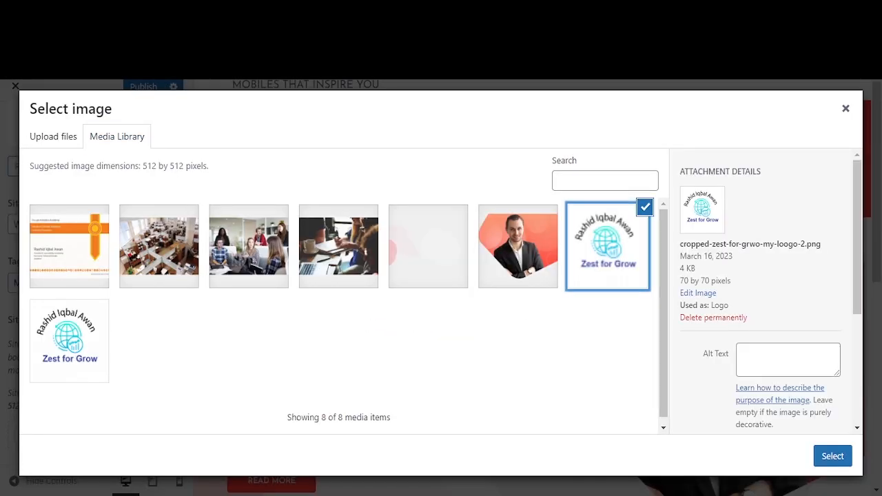
pyautogui.click(833, 456)
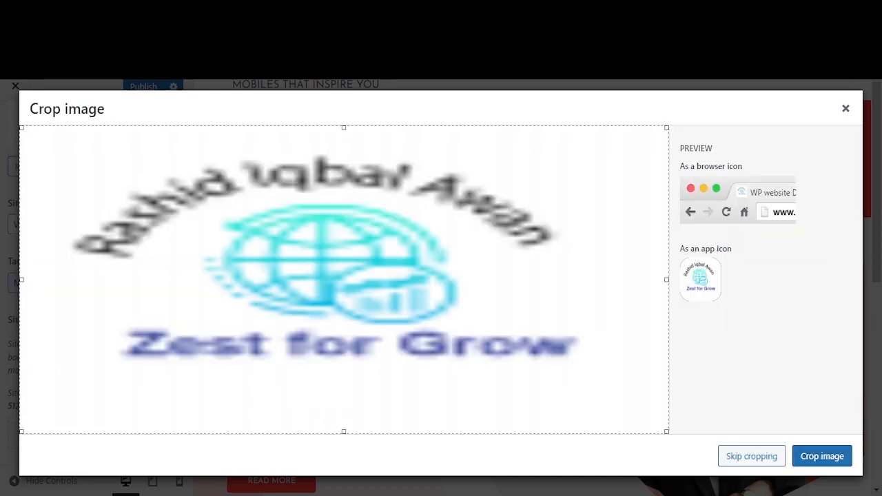
pyautogui.click(752, 457)
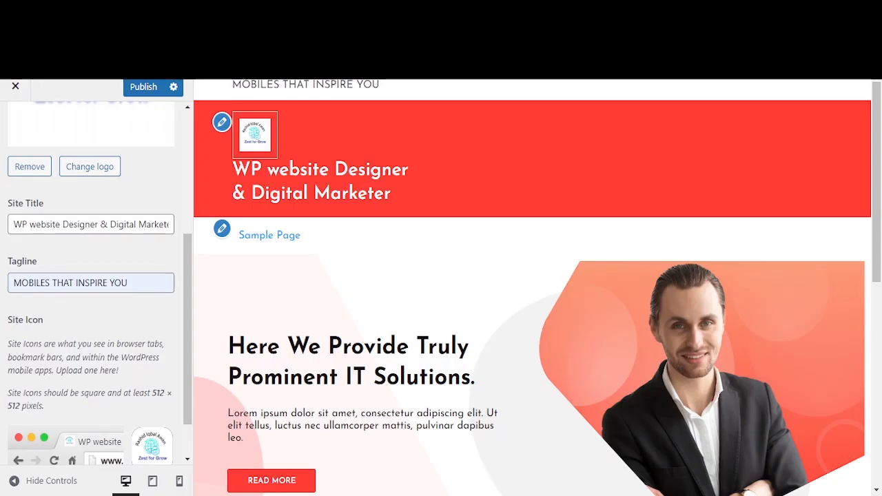
pyautogui.scroll(-1, 96, 290)
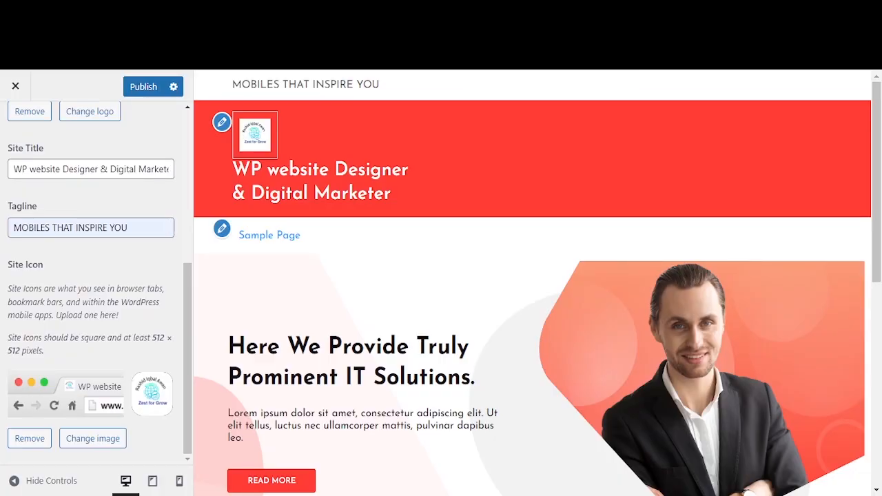
# Step: Review the Site Identity settings, publish the changes and return to the main Customizer section list
pyautogui.scroll(5, 94, 276)
pyautogui.scroll(-5, 93, 276)
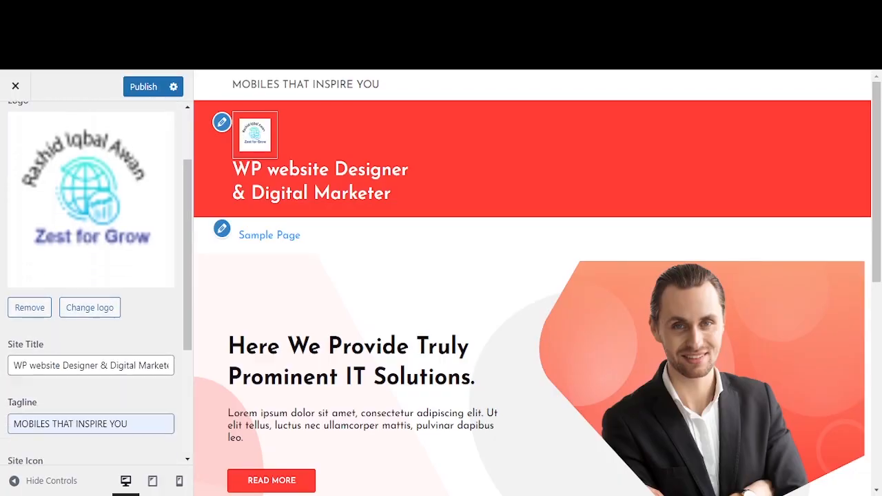
pyautogui.scroll(-1, 100, 283)
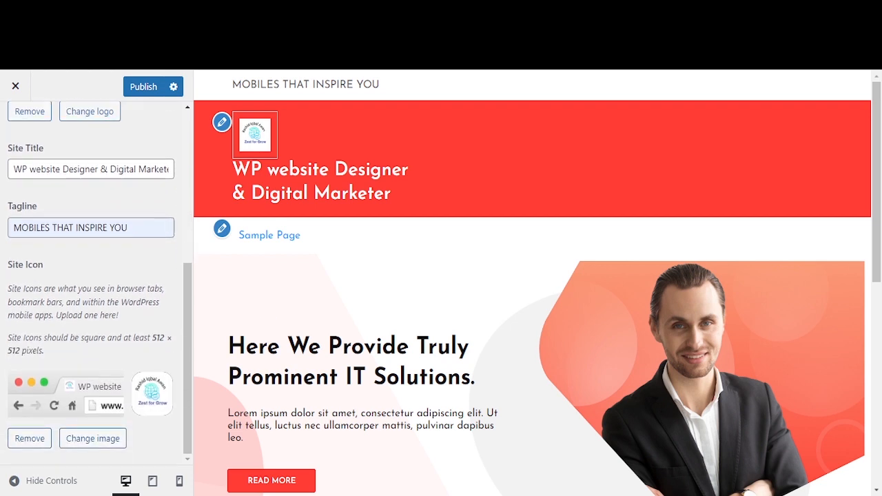
pyautogui.scroll(5, 93, 276)
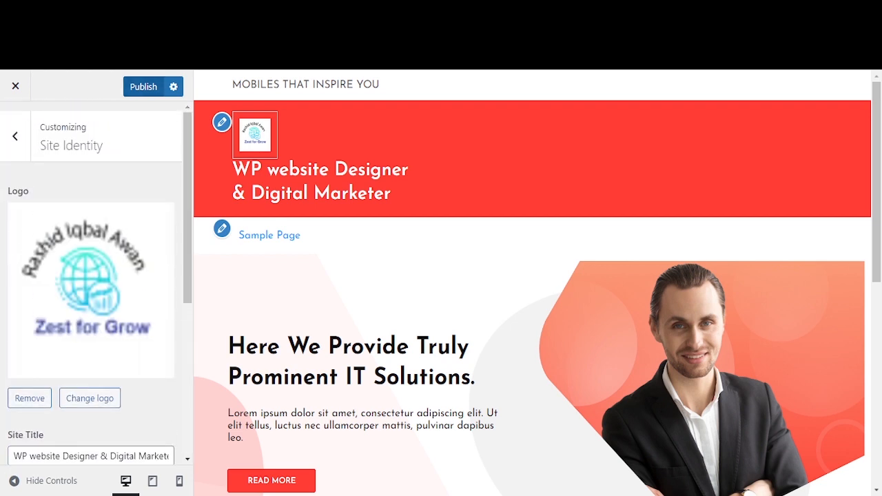
pyautogui.click(144, 86)
pyautogui.click(15, 136)
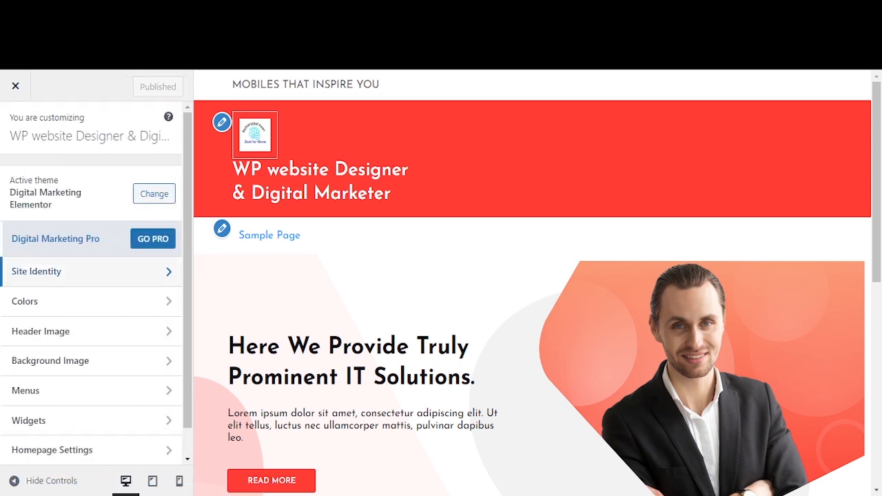
# Step: Open the Colors settings and try red #dd3333 and purple #c831d6 as the page background color
pyautogui.click(25, 301)
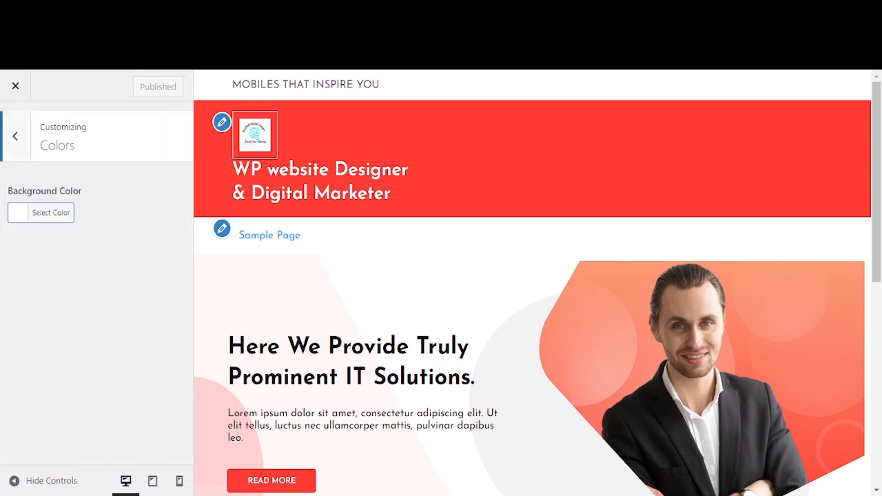
pyautogui.click(40, 212)
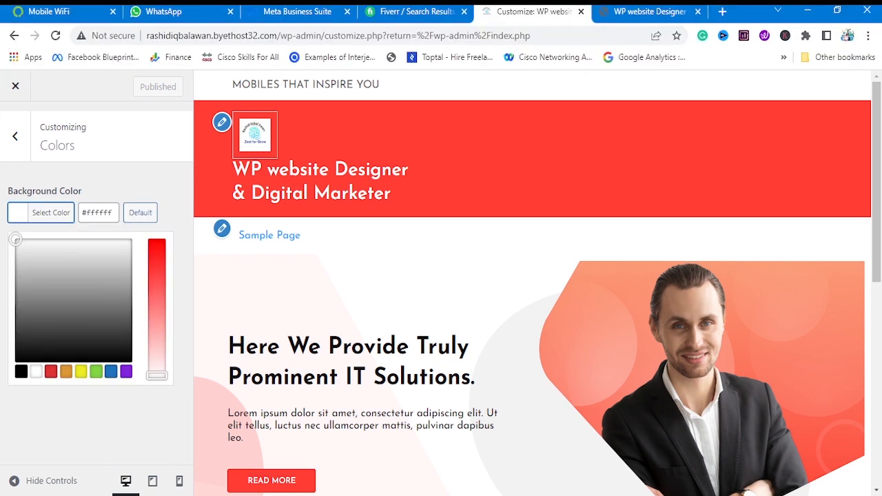
pyautogui.click(51, 371)
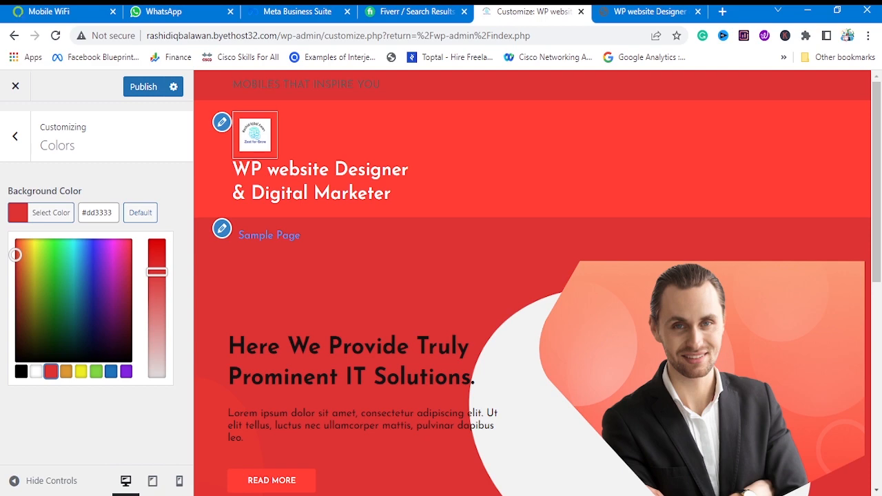
pyautogui.moveTo(15, 255); pyautogui.dragTo(111, 258)
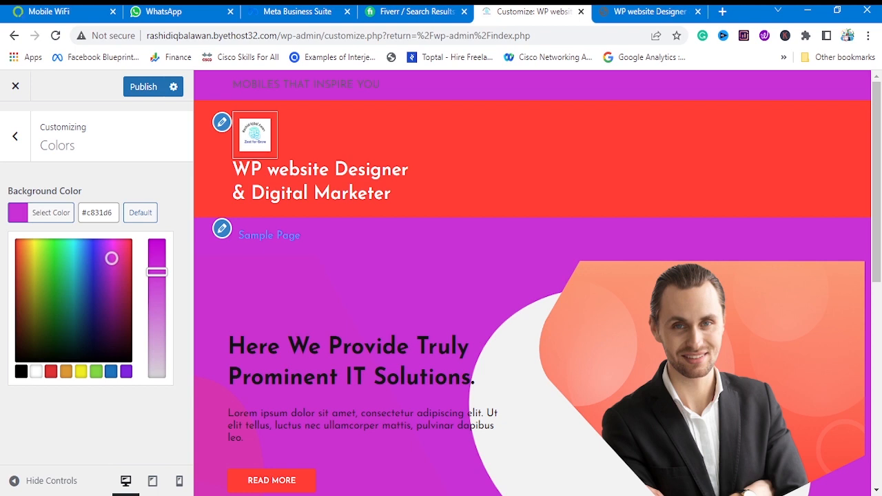
# Step: Reset the background color to the default #f3f3f3, publish the change and leave the Colors settings
pyautogui.click(140, 213)
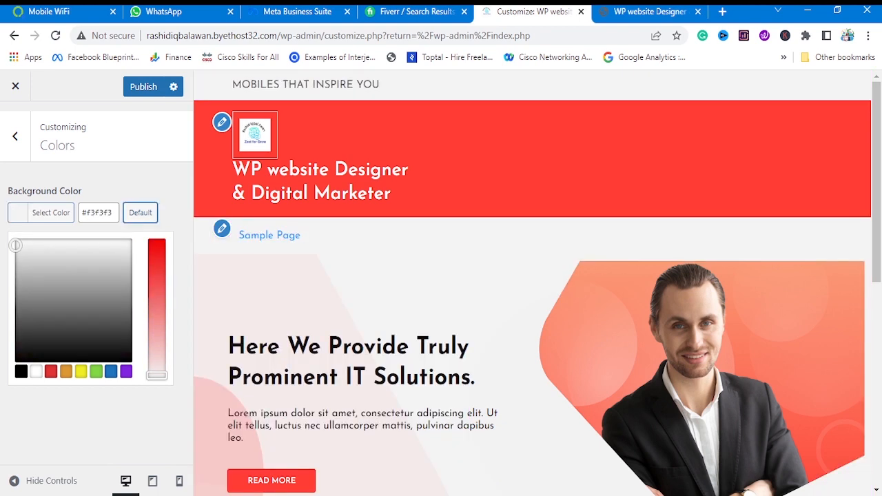
pyautogui.click(144, 87)
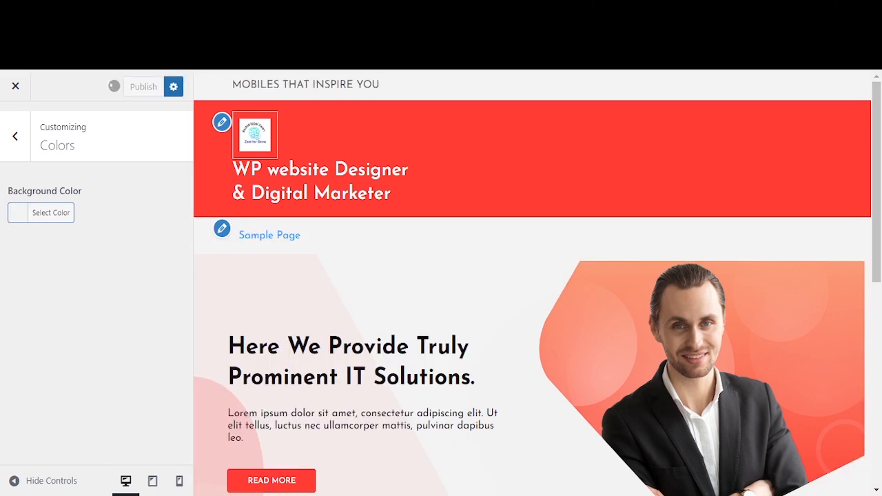
pyautogui.click(15, 135)
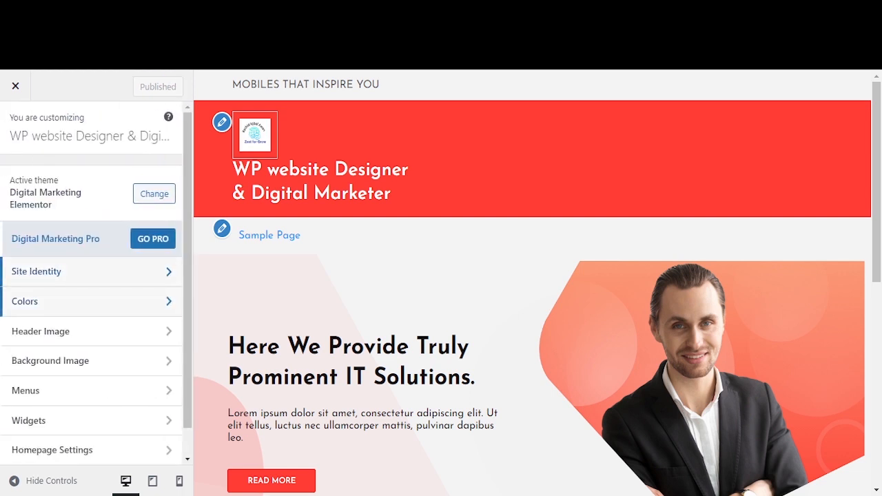
# Step: Open the Header Image settings and look over the current and suggested headers alongside the page preview
pyautogui.scroll(-1, 89, 301)
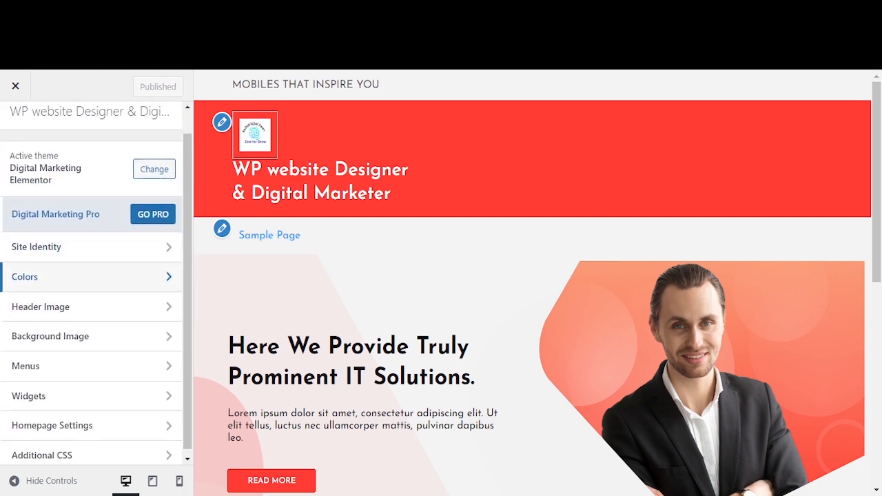
pyautogui.click(89, 302)
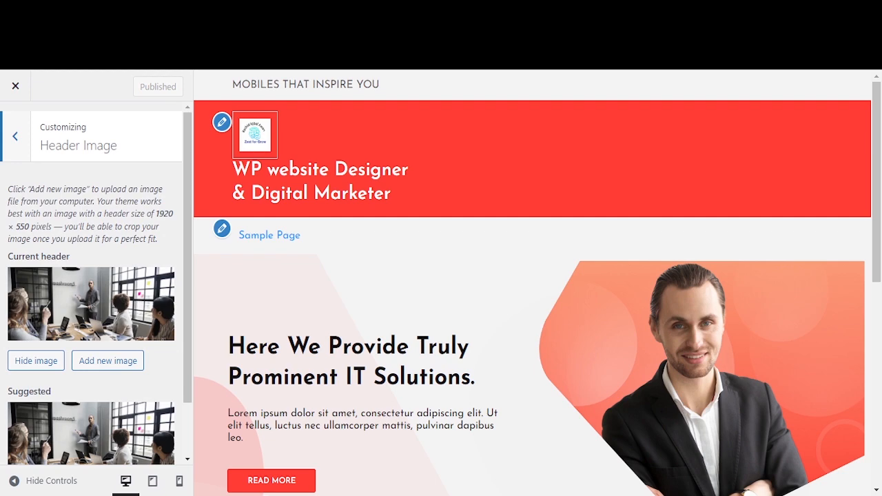
pyautogui.scroll(-1, 90, 301)
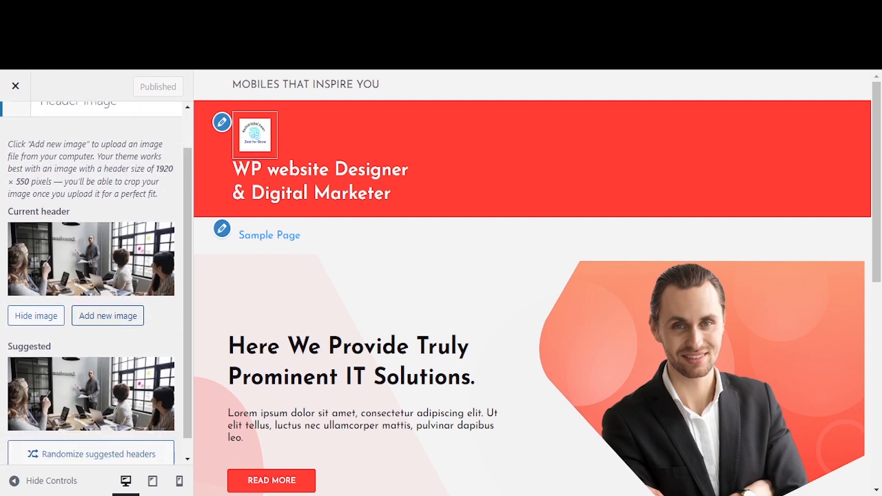
pyautogui.scroll(-7, 532, 276)
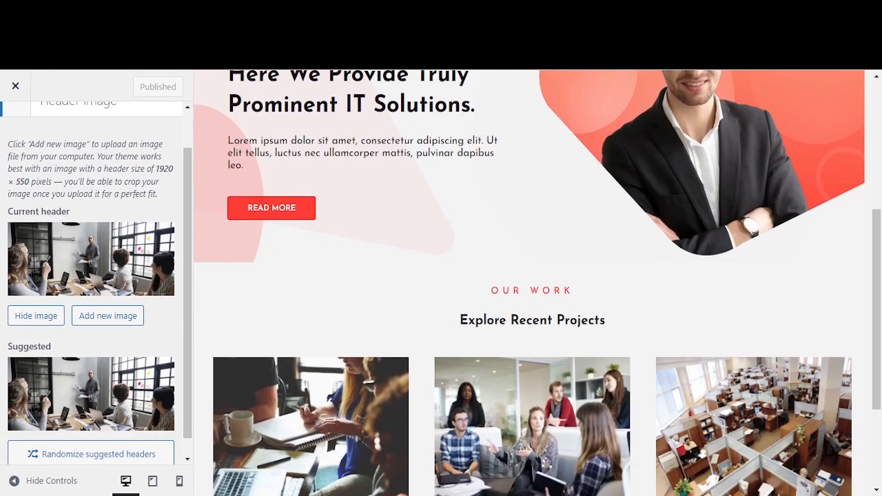
# Step: Add the Google Analytics certificate from the media library as the header image, cropping it to almost its full height
pyautogui.click(107, 316)
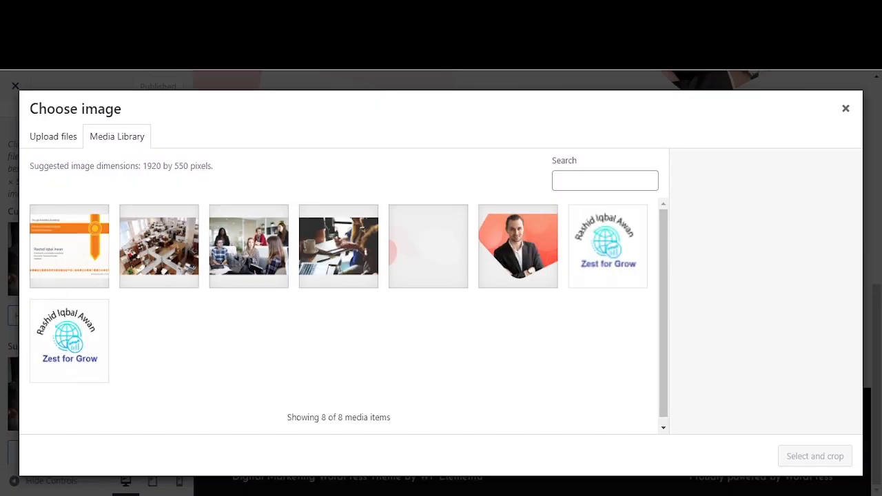
pyautogui.click(159, 246)
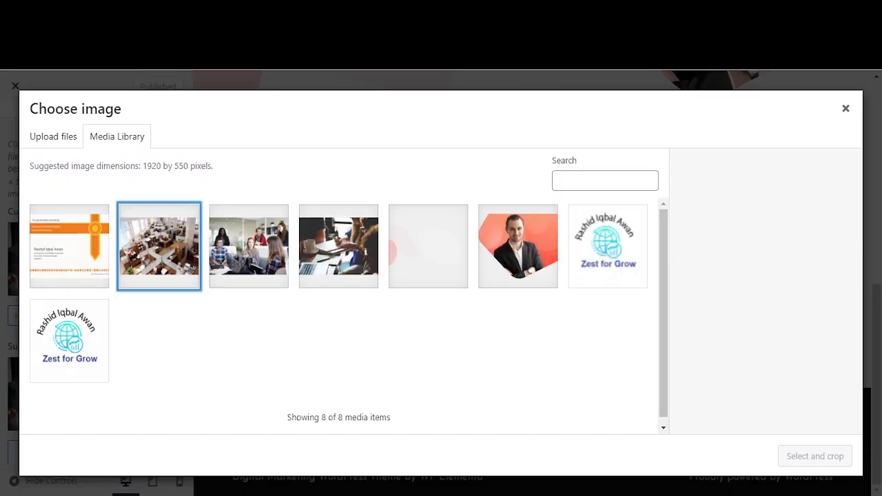
pyautogui.click(69, 246)
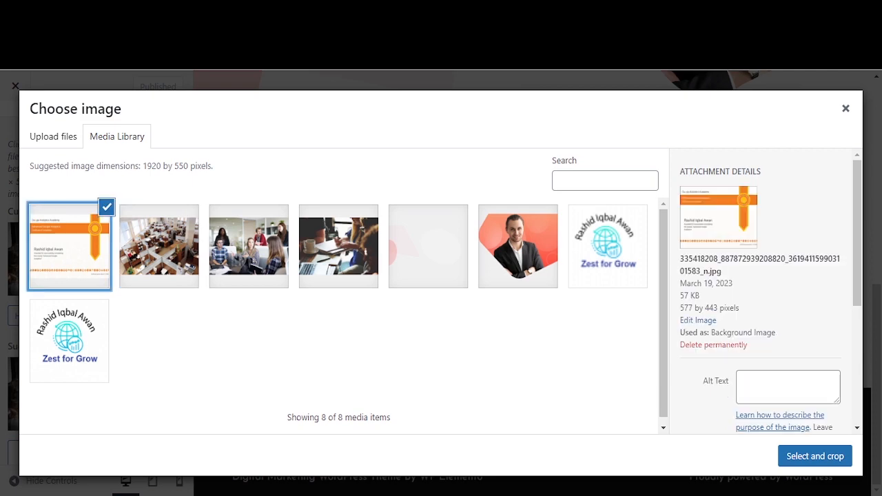
pyautogui.click(815, 456)
pyautogui.moveTo(442, 239); pyautogui.dragTo(441, 424)
pyautogui.moveTo(270, 426); pyautogui.dragTo(270, 425)
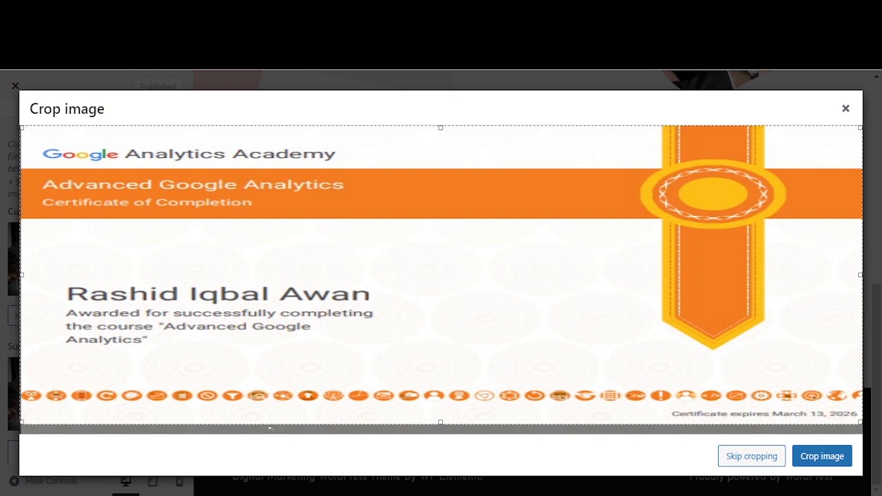
pyautogui.click(823, 457)
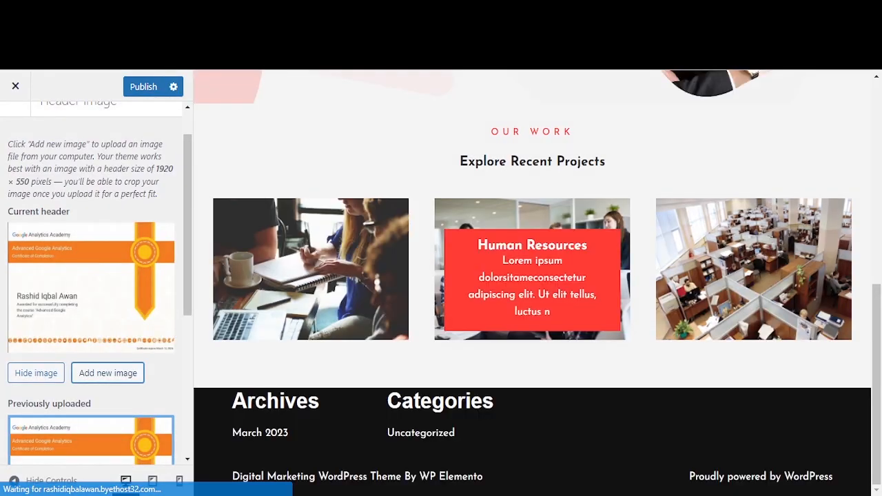
# Step: Publish the new header image and reload the live website in its own browser tab
pyautogui.scroll(-2, 310, 375)
pyautogui.scroll(-3, 96, 330)
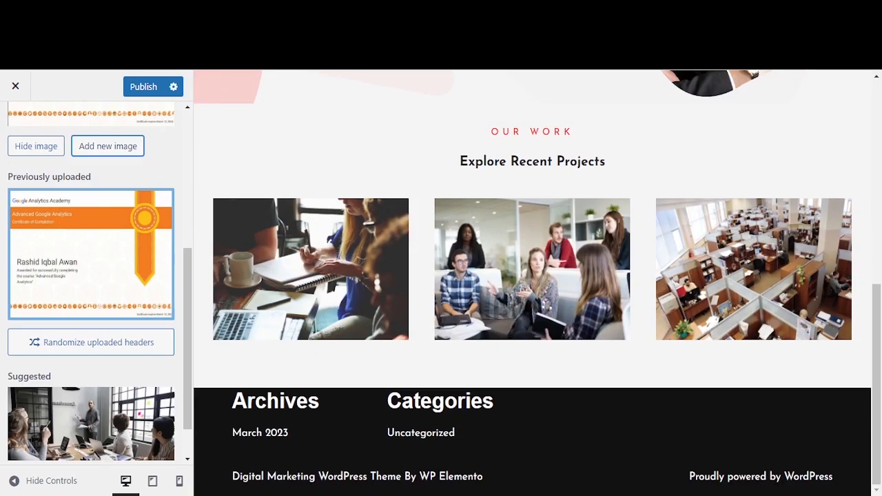
pyautogui.click(144, 87)
pyautogui.click(648, 11)
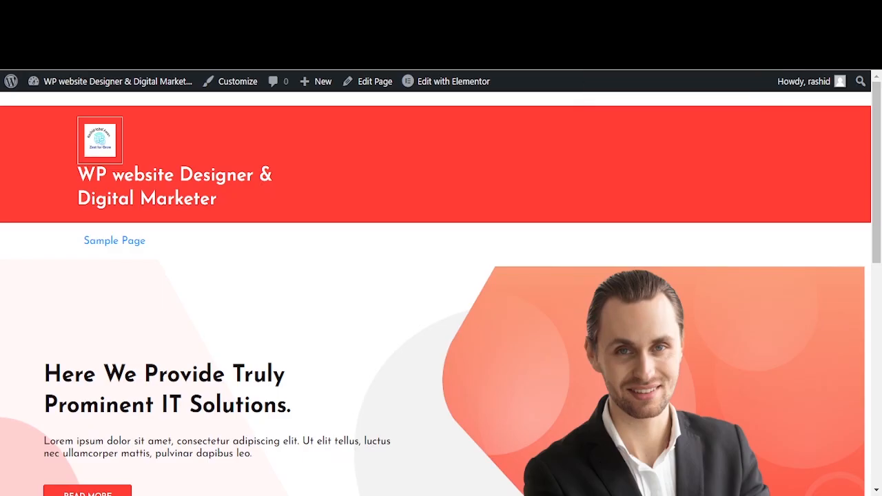
pyautogui.press('F5')
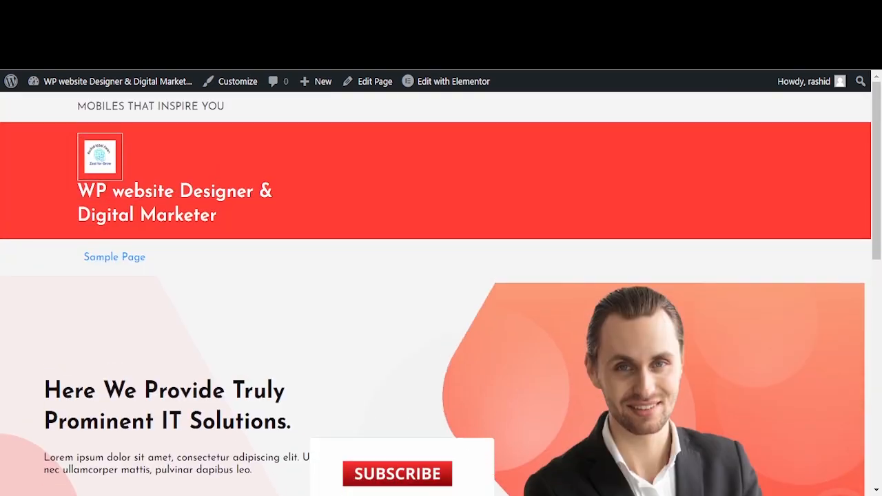
# Step: Return to the customizer's tab, hide the current header image and delete the Google Analytics certificate from the previously uploaded headers
pyautogui.hotkey('ctrl', 'shift', 'Tab')
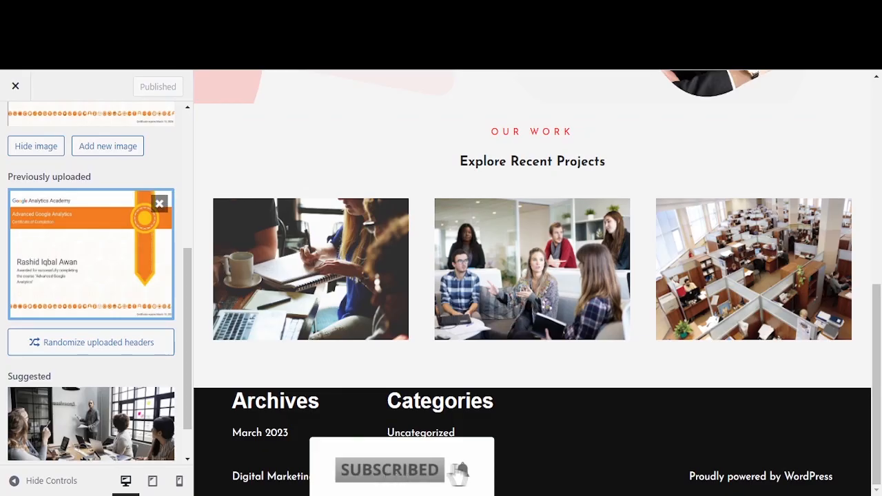
pyautogui.scroll(-1, 91, 290)
pyautogui.scroll(4, 91, 289)
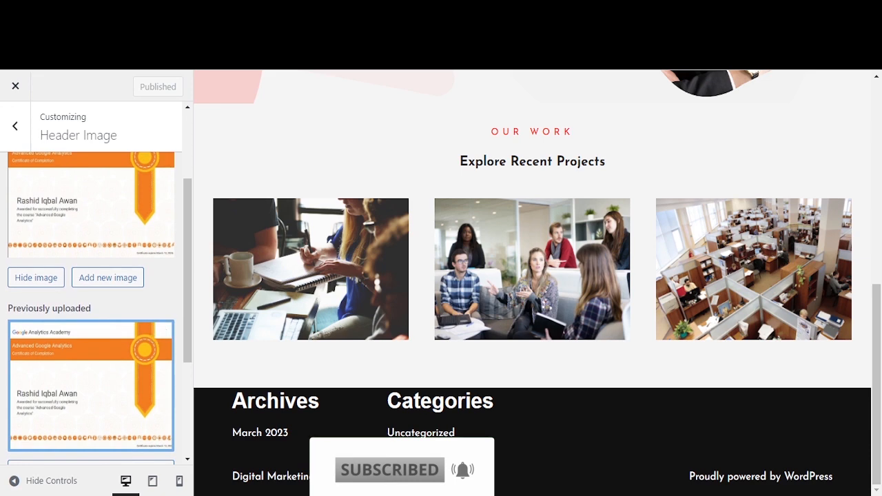
pyautogui.click(36, 277)
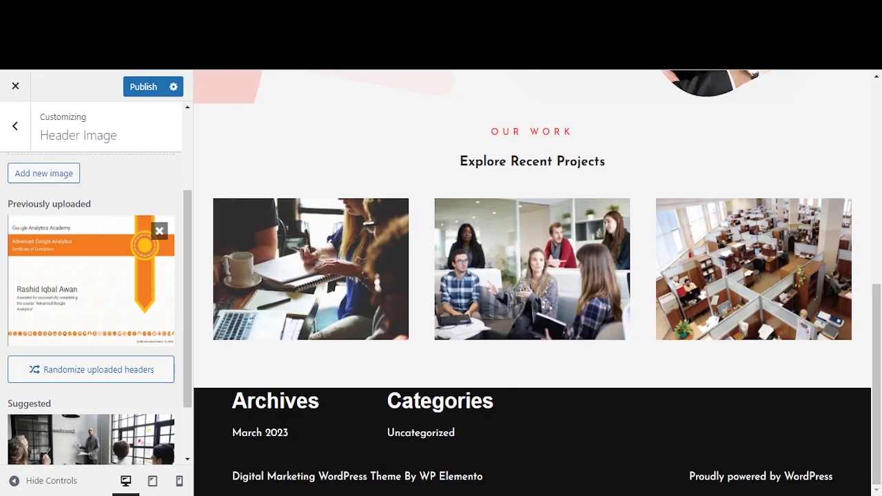
pyautogui.click(159, 231)
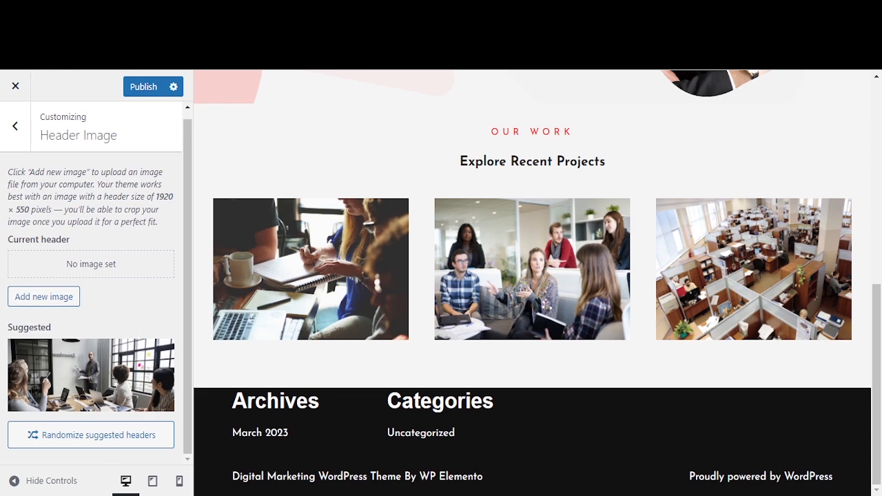
# Step: Set the suggested office meeting photo as the header image, publish it and leave the Header Image settings
pyautogui.click(91, 376)
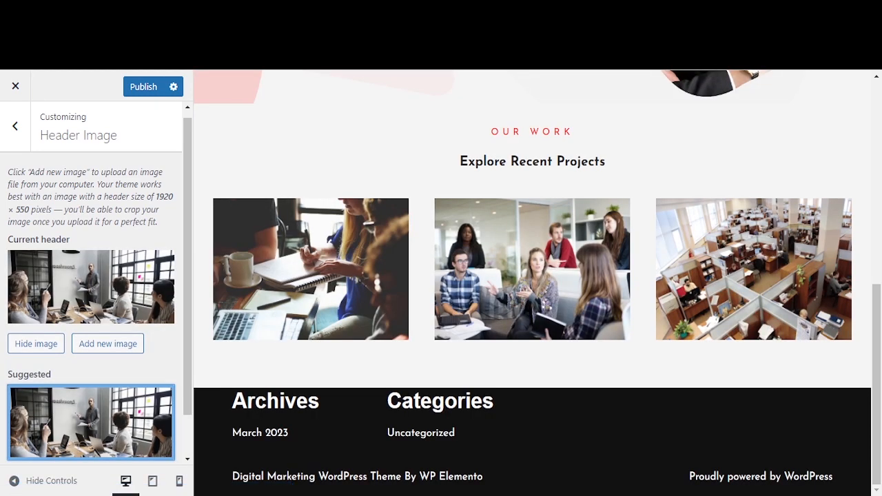
pyautogui.scroll(-2, 96, 283)
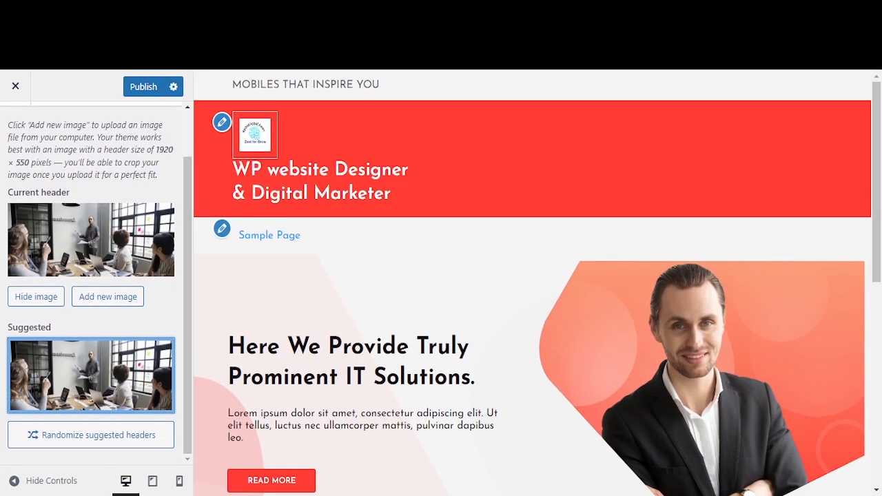
pyautogui.scroll(2, 96, 284)
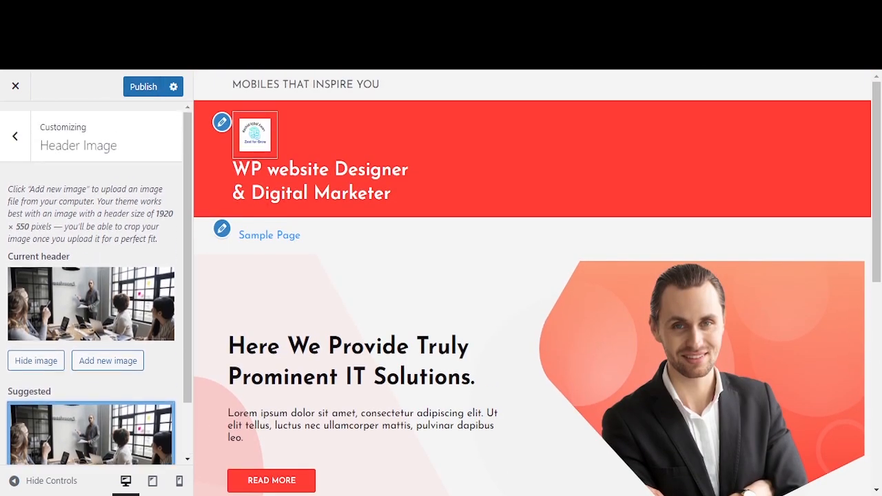
pyautogui.click(143, 87)
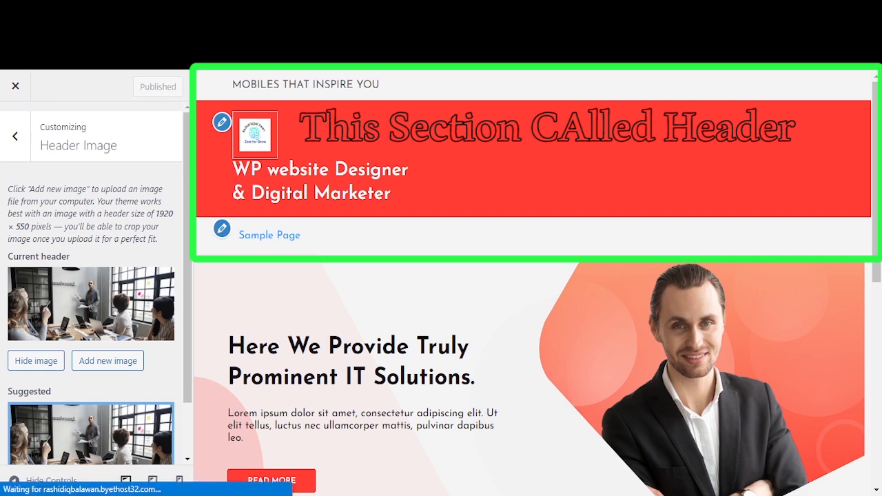
pyautogui.moveTo(379, 84); pyautogui.dragTo(210, 89)
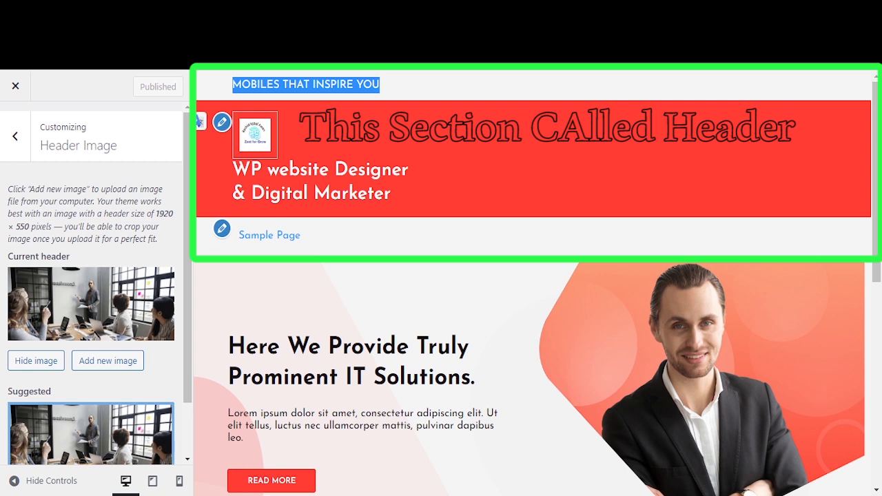
pyautogui.click(209, 88)
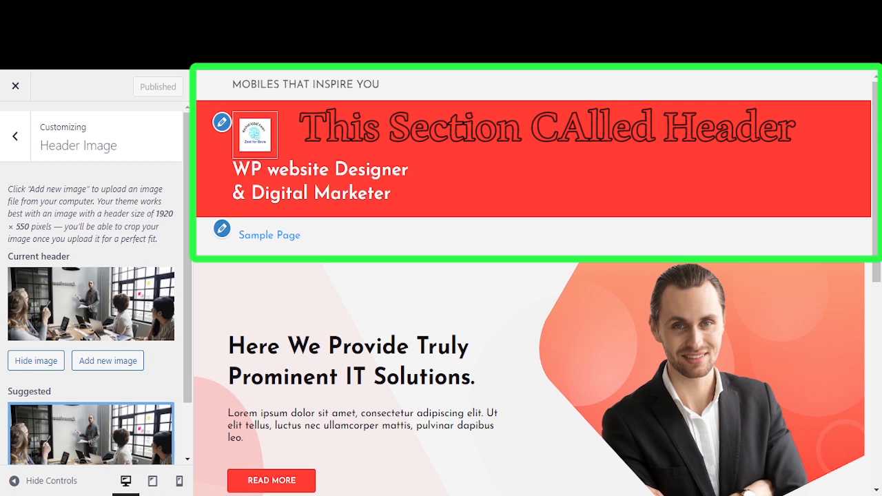
pyautogui.click(15, 136)
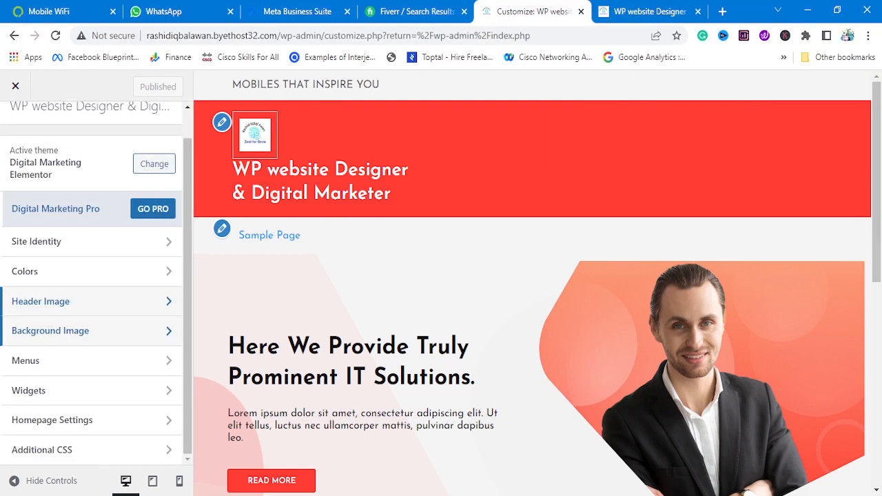
# Step: Set the first Google Analytics certificate in the media library as the background image and publish the change
pyautogui.click(51, 330)
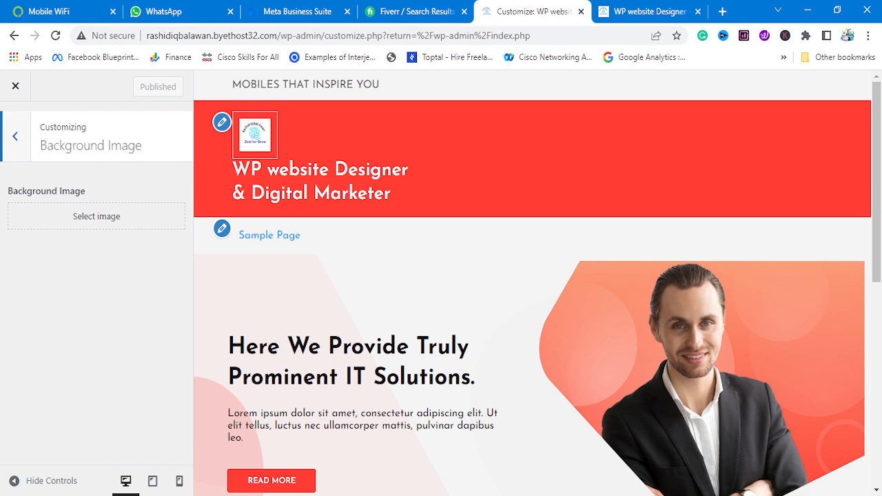
pyautogui.click(97, 216)
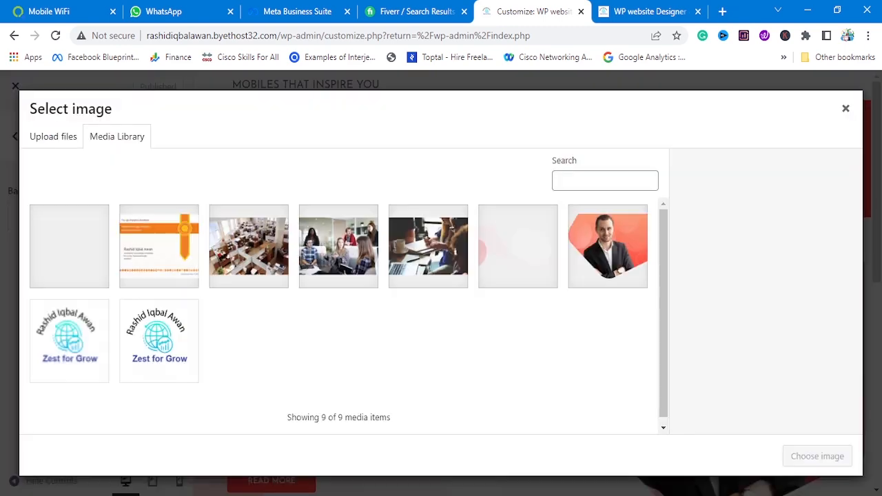
pyautogui.click(69, 246)
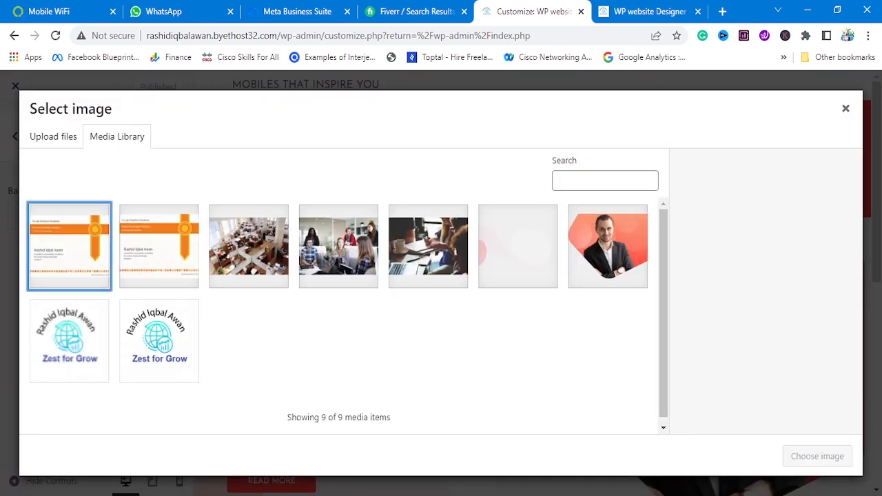
pyautogui.click(817, 457)
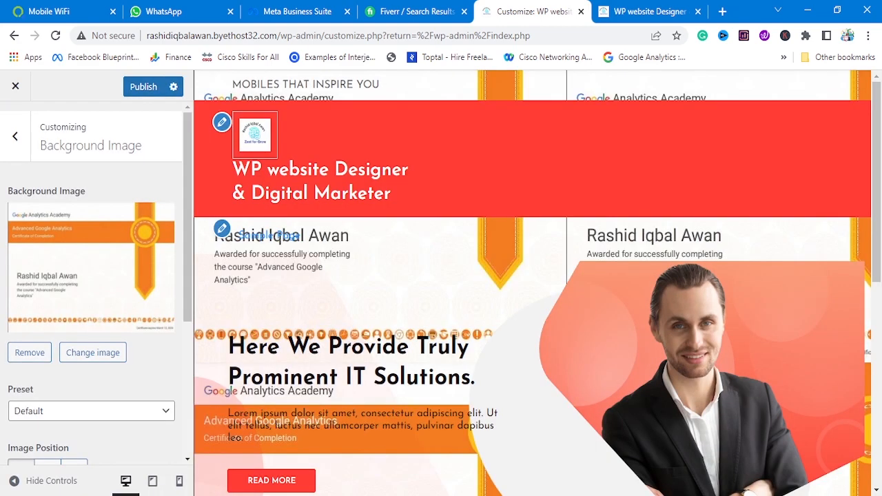
pyautogui.scroll(-6, 537, 283)
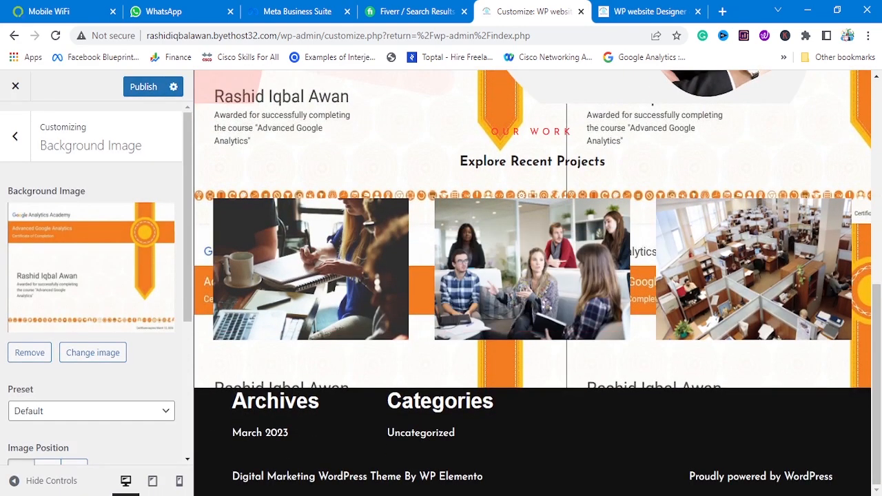
pyautogui.scroll(6, 533, 283)
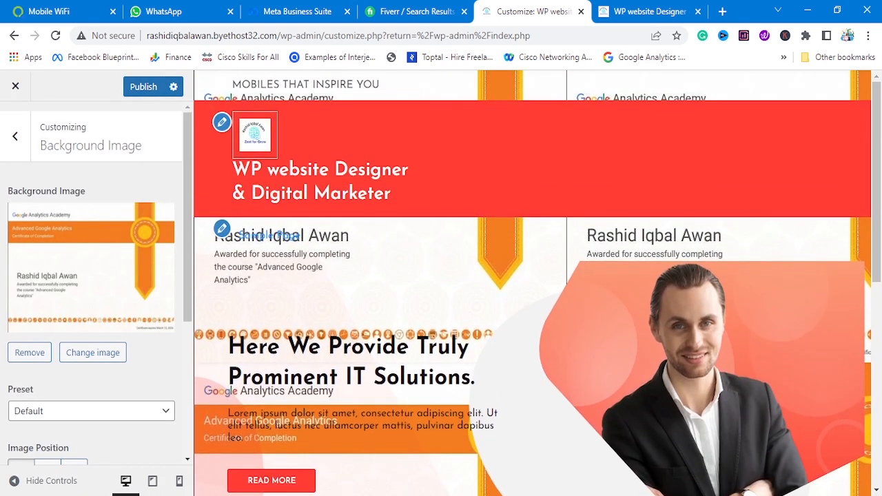
pyautogui.click(143, 86)
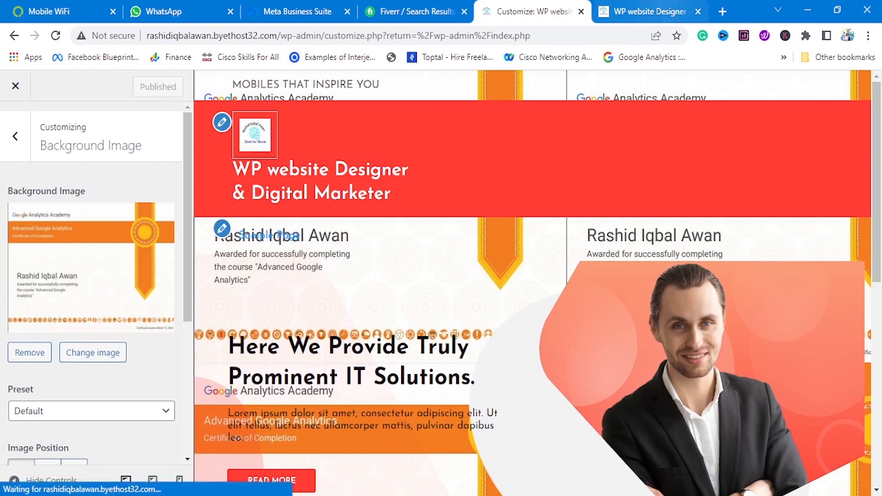
# Step: Inspect the background image along the whole live website in its own browser tab
pyautogui.click(648, 11)
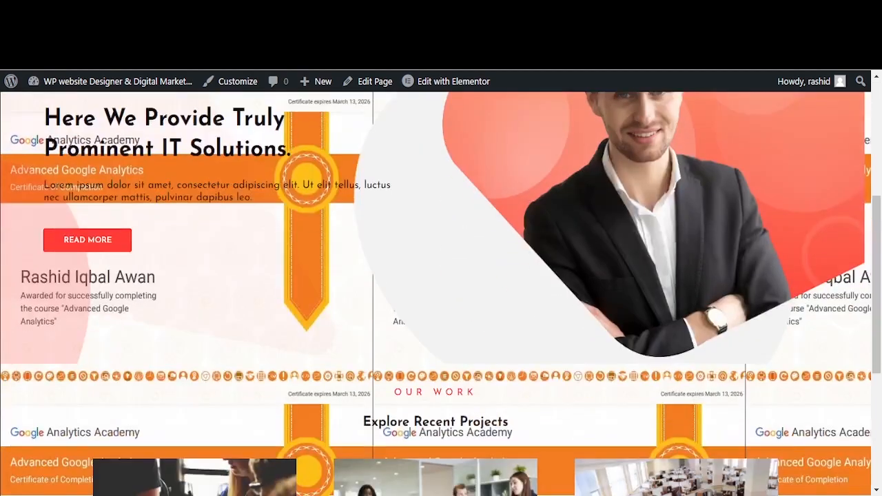
pyautogui.scroll(-4, 435, 296)
pyautogui.scroll(1, 195, 303)
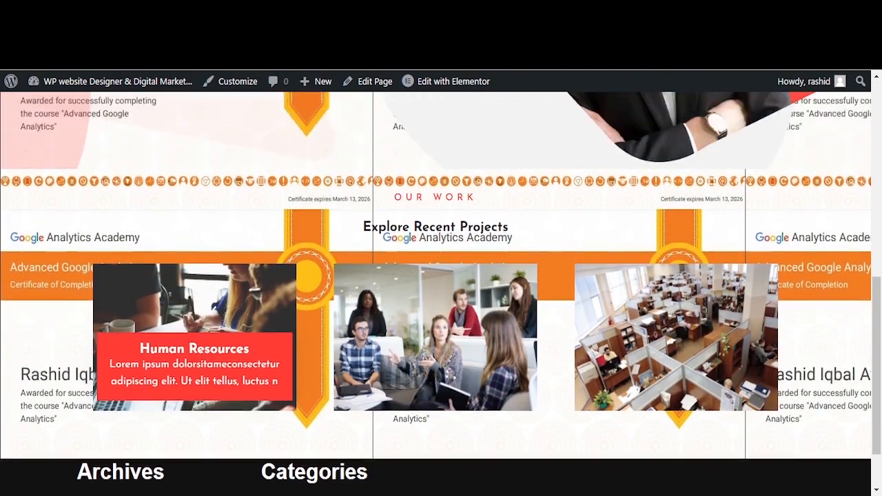
pyautogui.scroll(6, 195, 303)
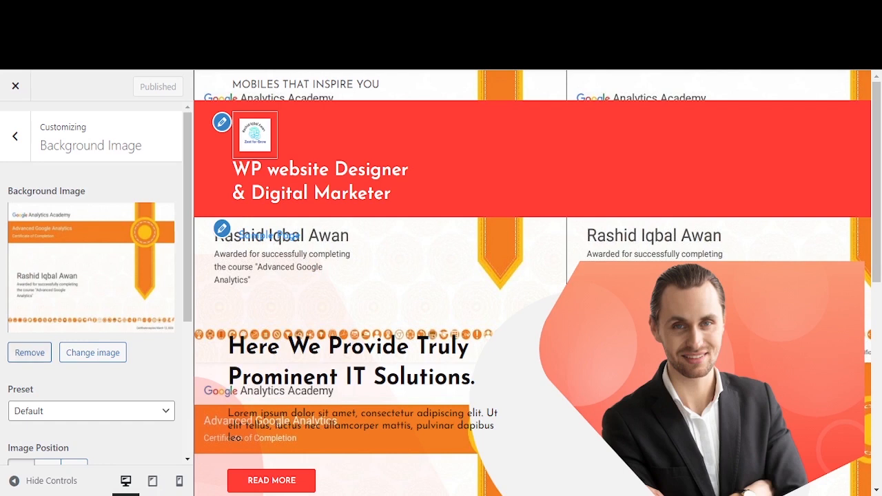
# Step: Remove the certificate background image in the customizer and open the Homepage Settings
pyautogui.click(21, 353)
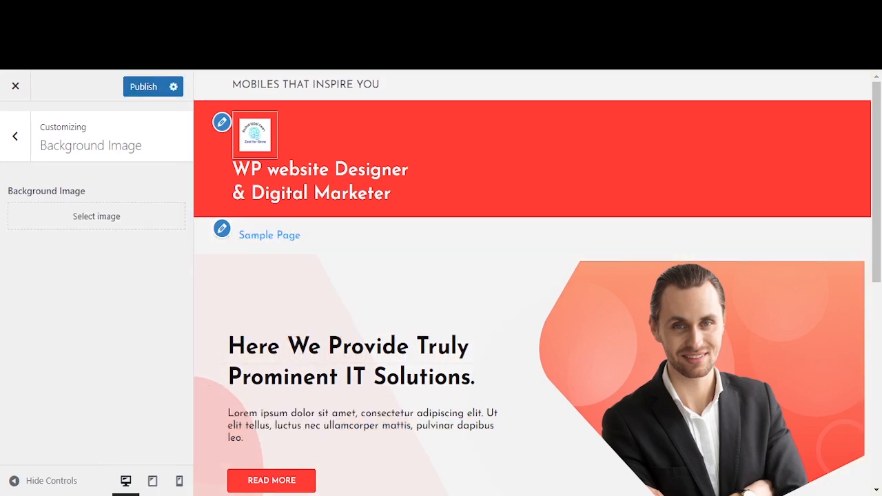
pyautogui.click(15, 136)
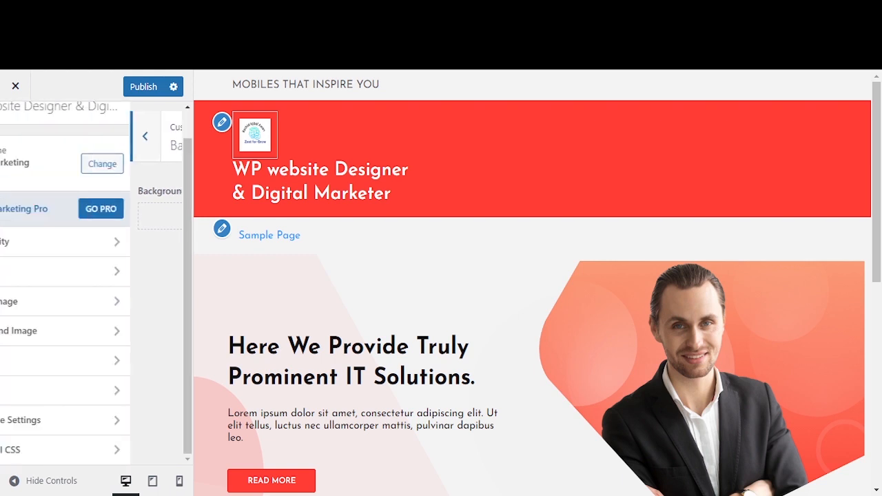
pyautogui.click(69, 419)
pyautogui.scroll(-2, 91, 283)
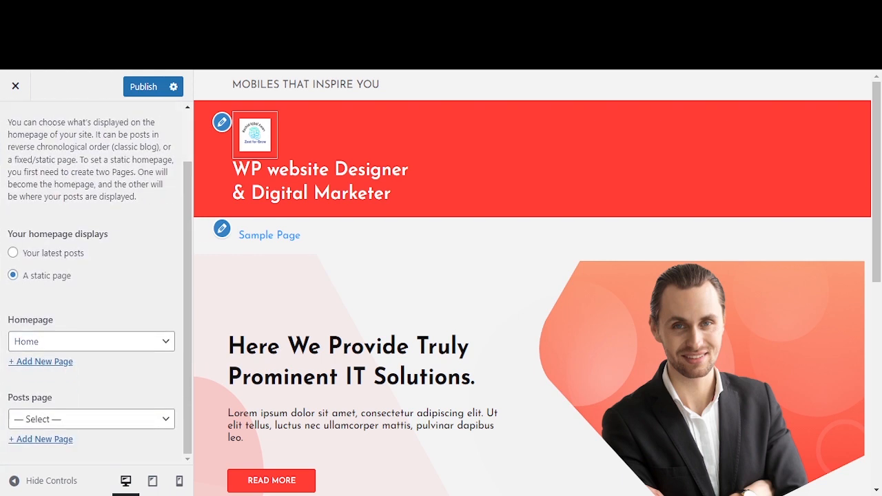
pyautogui.scroll(2, 91, 282)
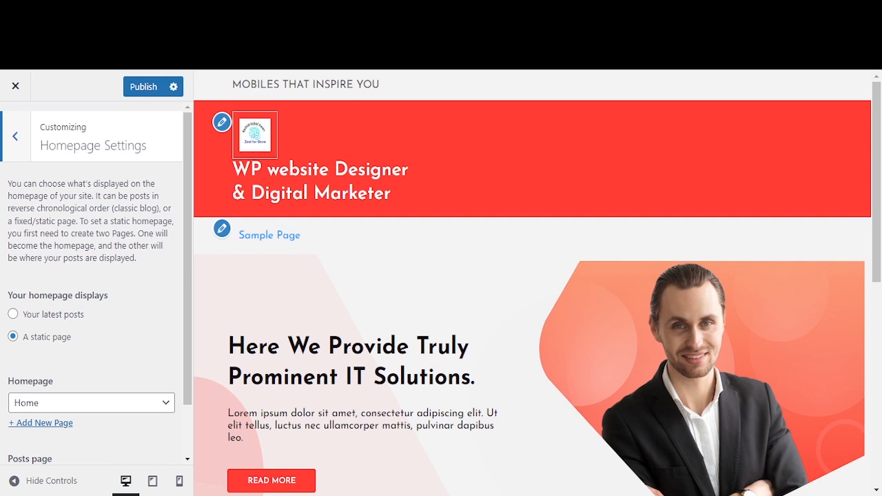
# Step: Preview the homepage displaying the latest posts and switch it back to a static page
pyautogui.click(13, 314)
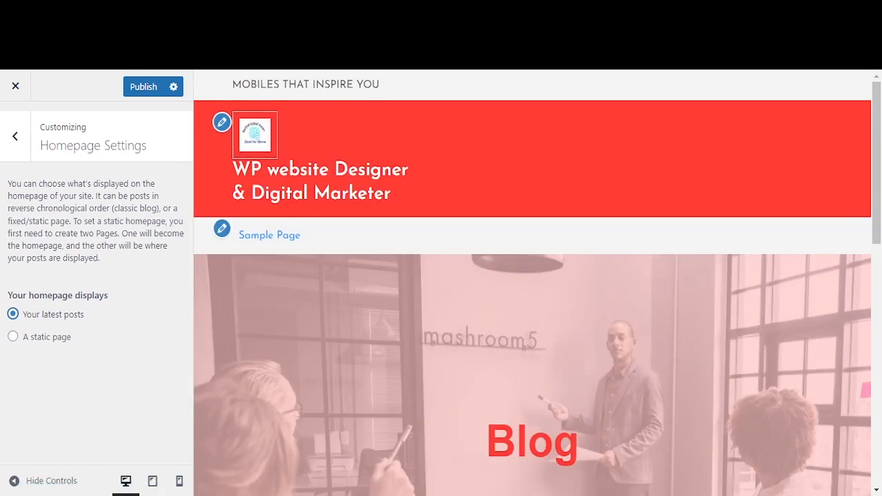
pyautogui.click(13, 337)
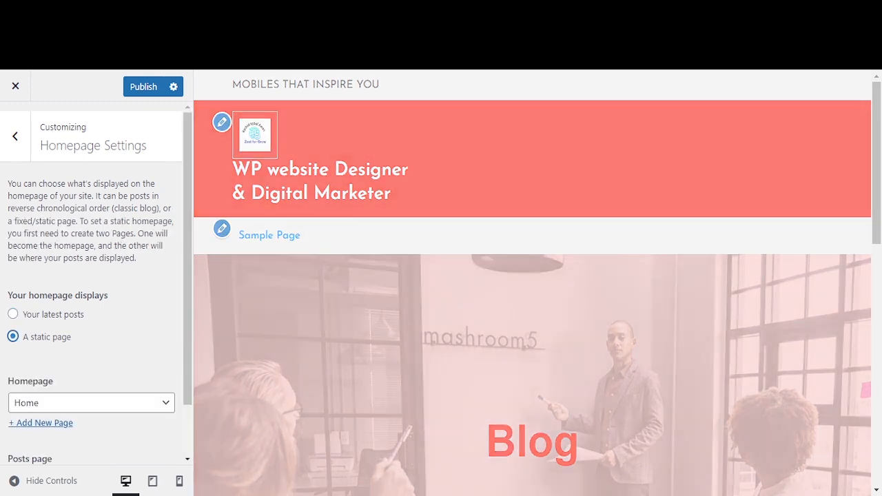
pyautogui.scroll(-1, 97, 337)
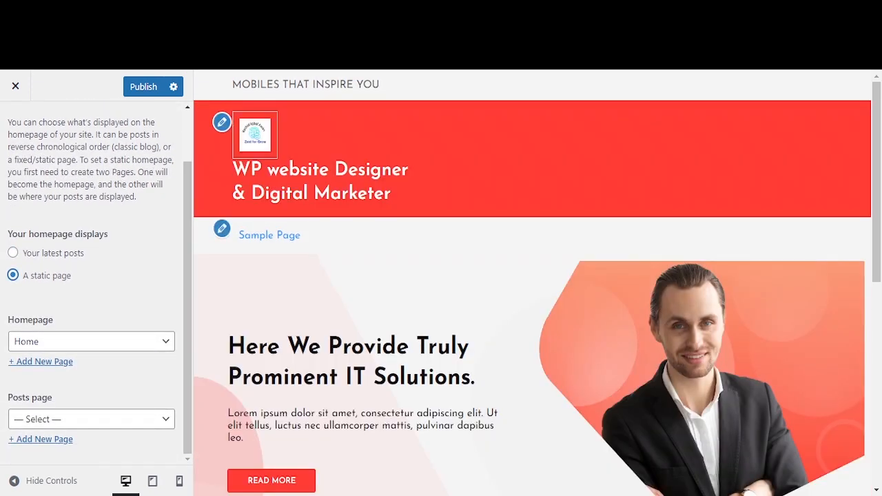
pyautogui.scroll(1, 96, 276)
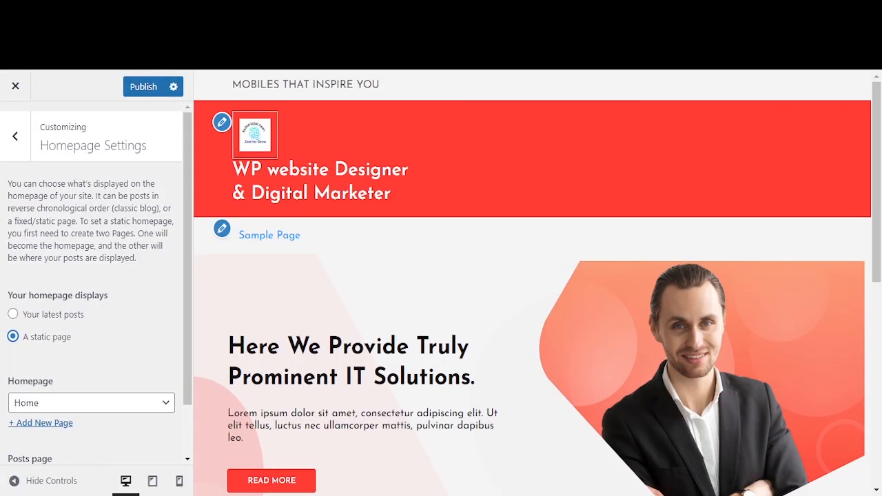
# Step: Leave the Homepage Settings and review the customizer's sections from Site Identity through Homepage Settings
pyautogui.scroll(-2, 96, 276)
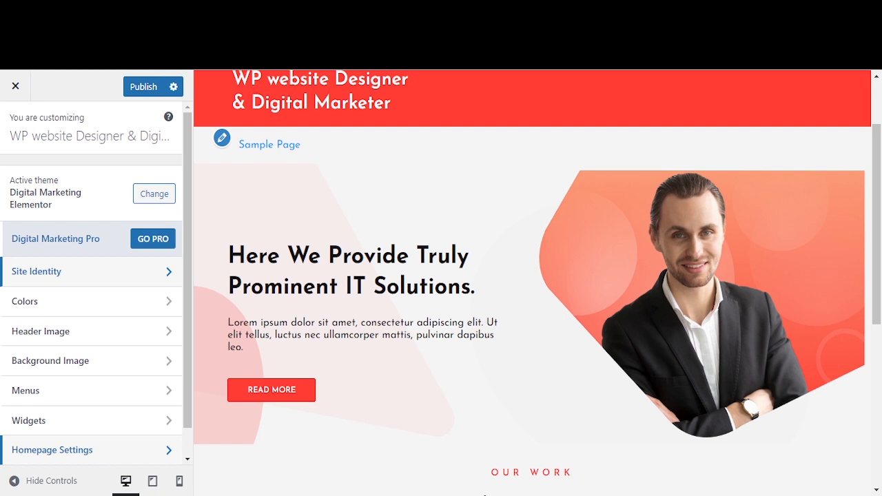
pyautogui.press('Tab')
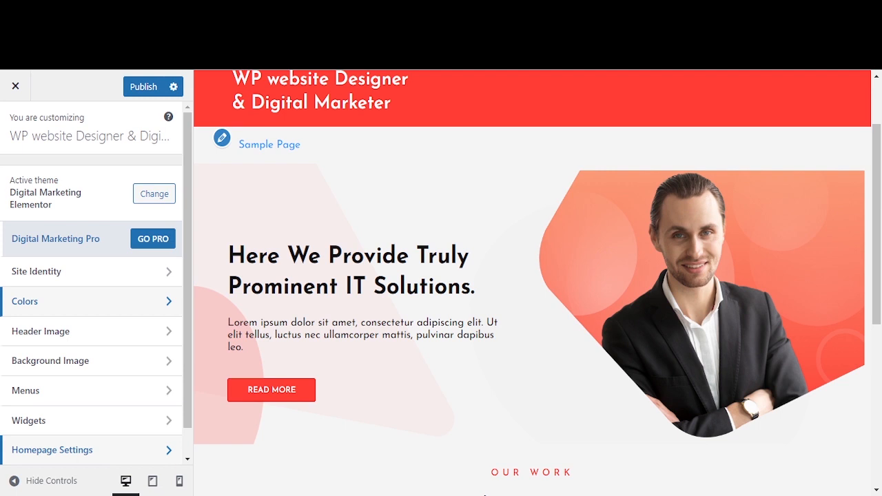
pyautogui.press('Tab')
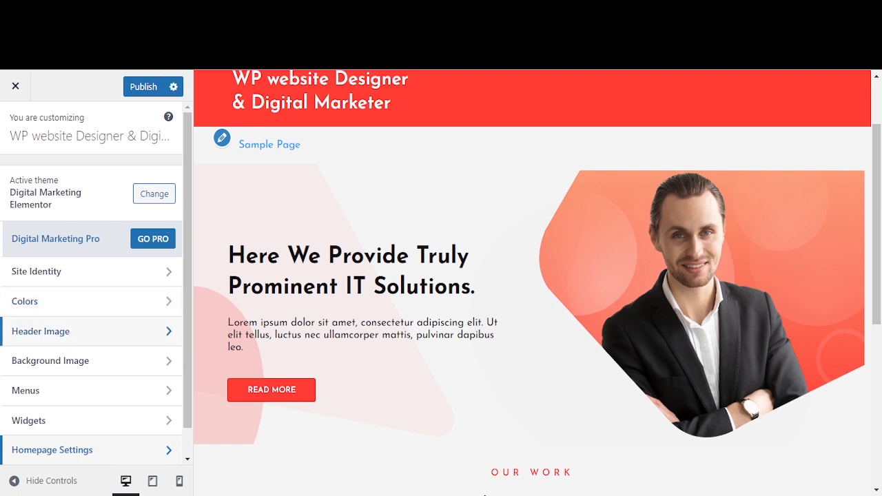
pyautogui.press('Tab')
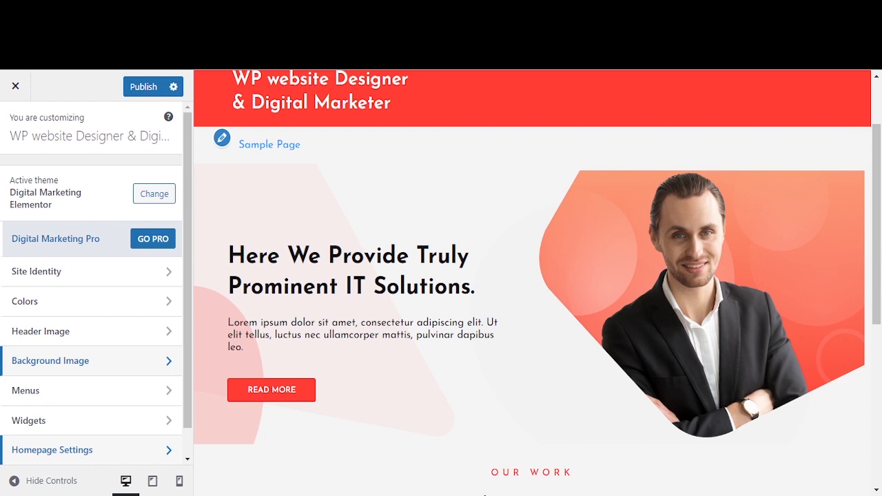
pyautogui.press('Tab')
pyautogui.press('Tab')
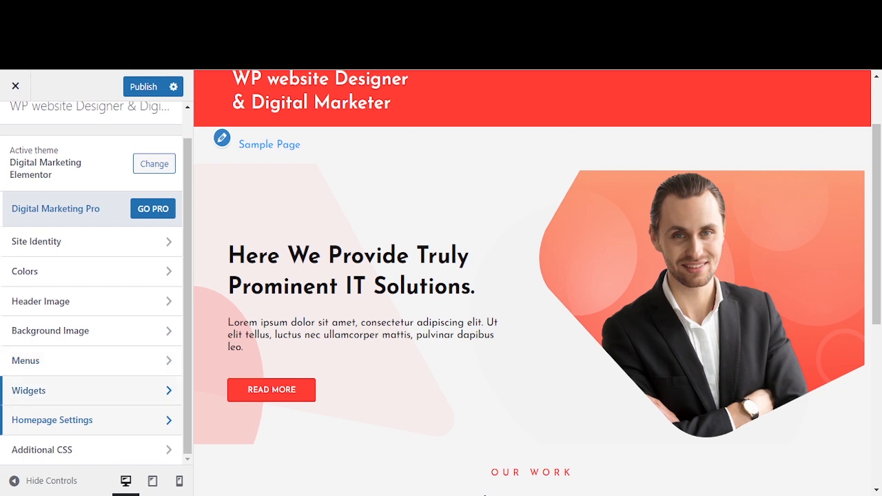
pyautogui.press('Tab')
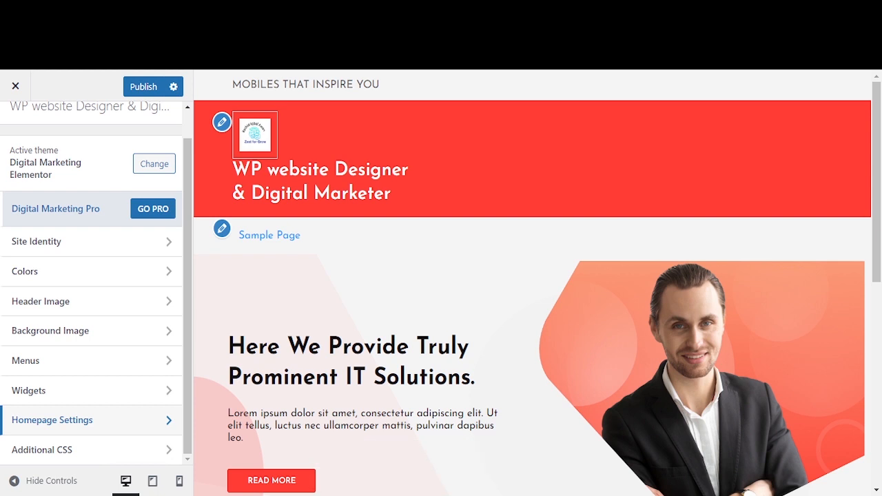
# Step: Examine the homepage preview from the header through the hero banner to the Our Work heading
pyautogui.scroll(-2, 533, 282)
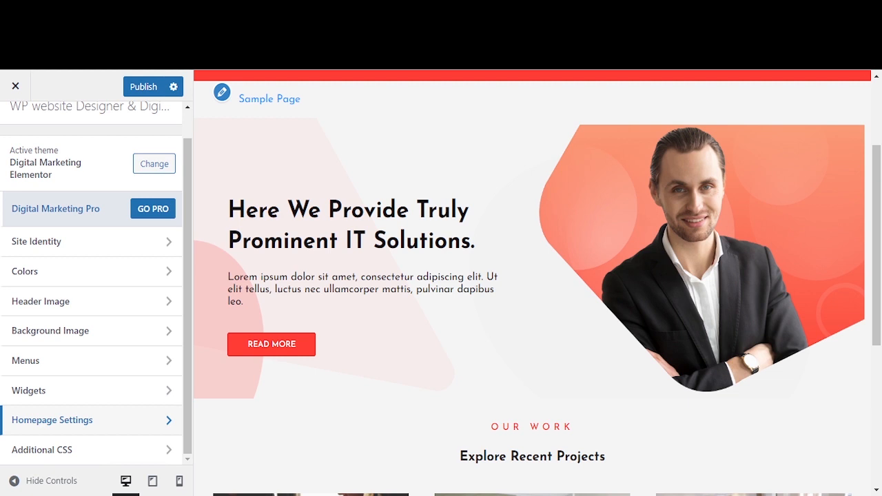
pyautogui.scroll(1, 91, 289)
pyautogui.scroll(-1, 91, 290)
pyautogui.scroll(1, 91, 441)
pyautogui.scroll(-1, 91, 441)
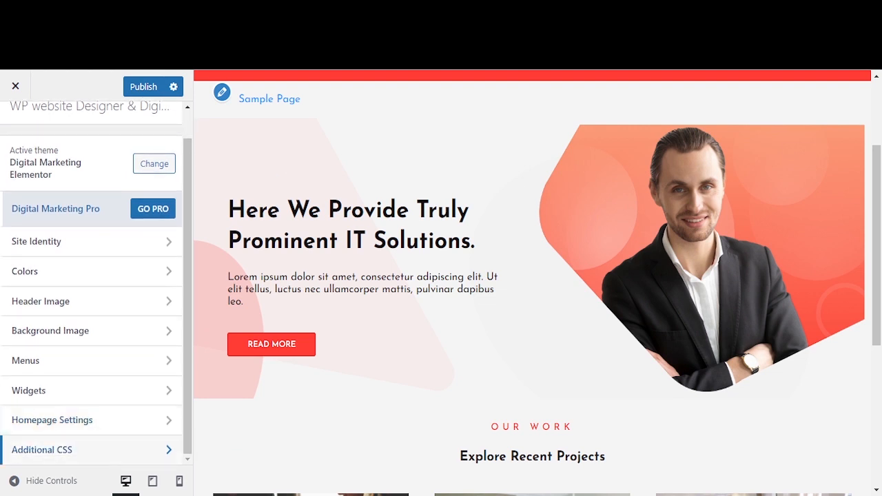
# Step: Review the custom style rules in the Additional CSS section and return to the customizer's main section list
pyautogui.click(91, 450)
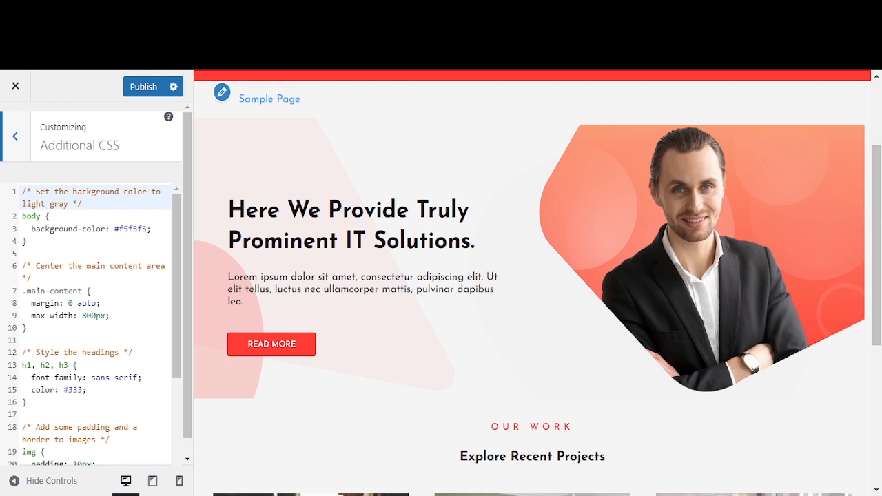
pyautogui.click(15, 136)
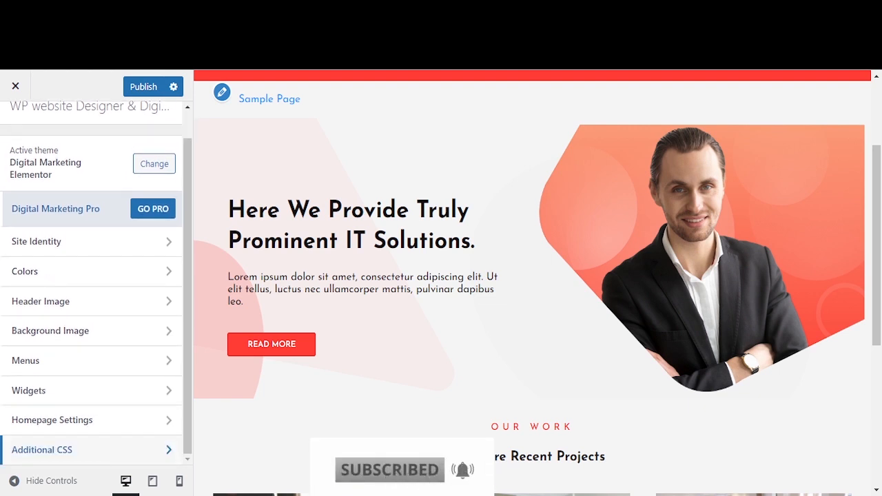
pyautogui.click(91, 451)
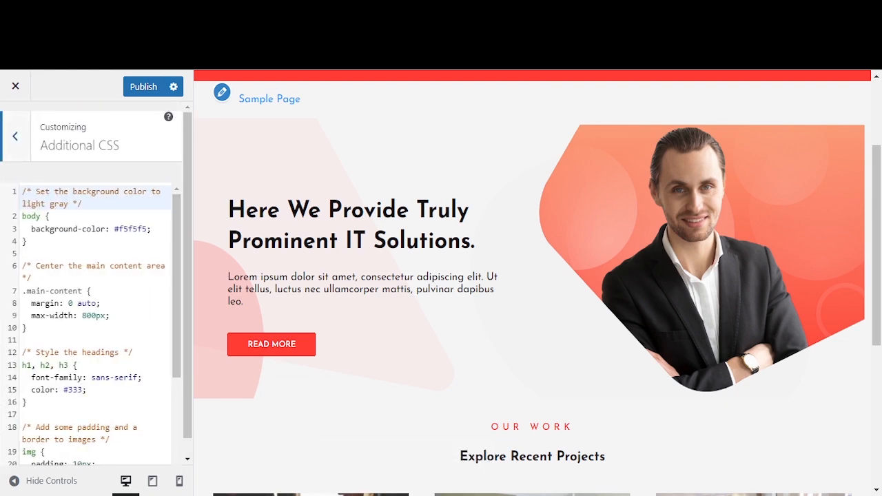
pyautogui.scroll(-2, 95, 324)
pyautogui.scroll(-1, 95, 317)
pyautogui.scroll(5, 95, 317)
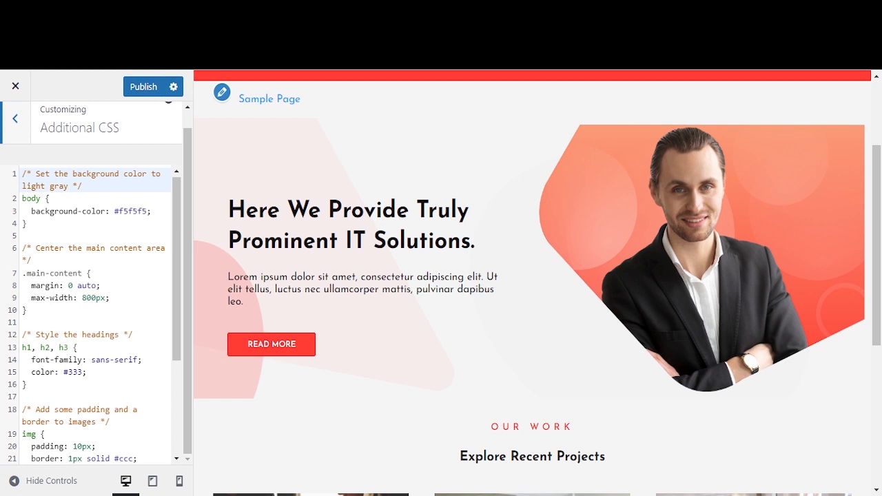
pyautogui.click(15, 119)
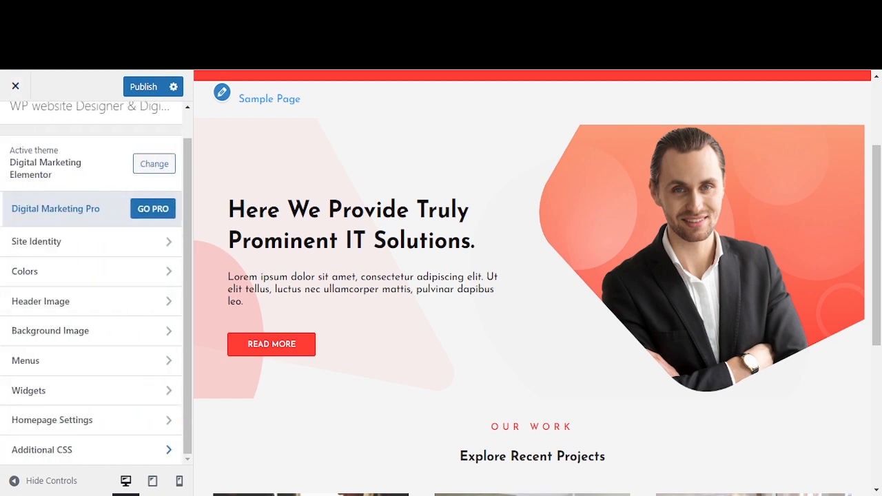
pyautogui.scroll(1, 91, 301)
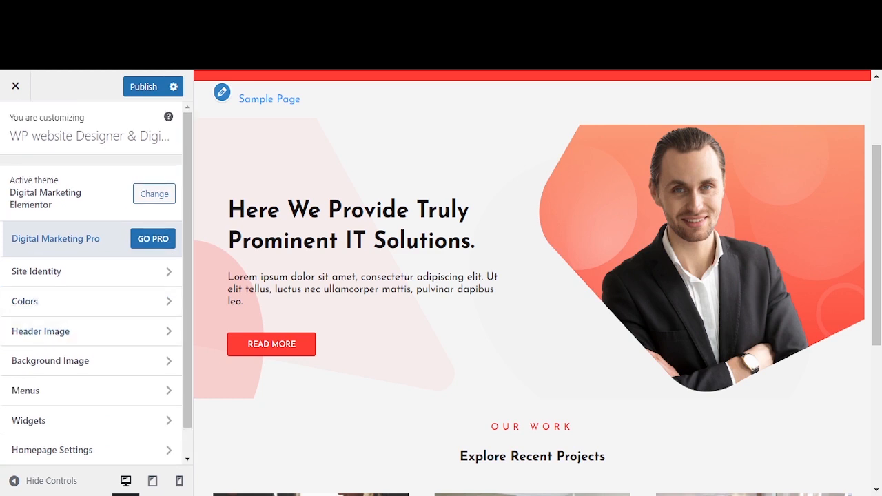